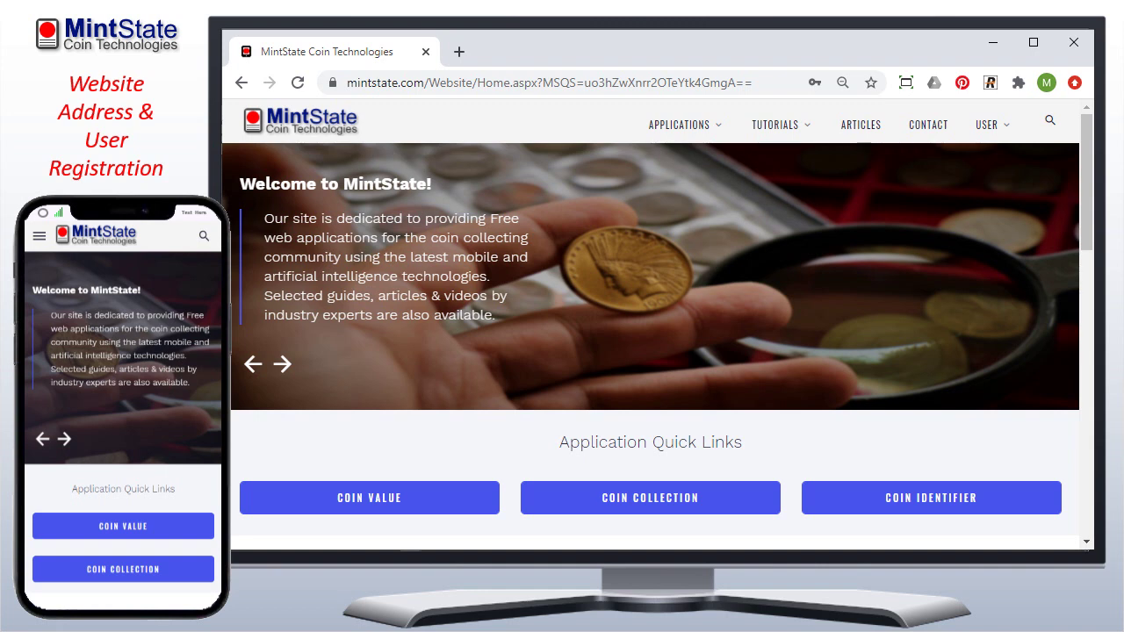
Go from Applications to the Coin Identifier page and start the application
mouse_move(987, 126)
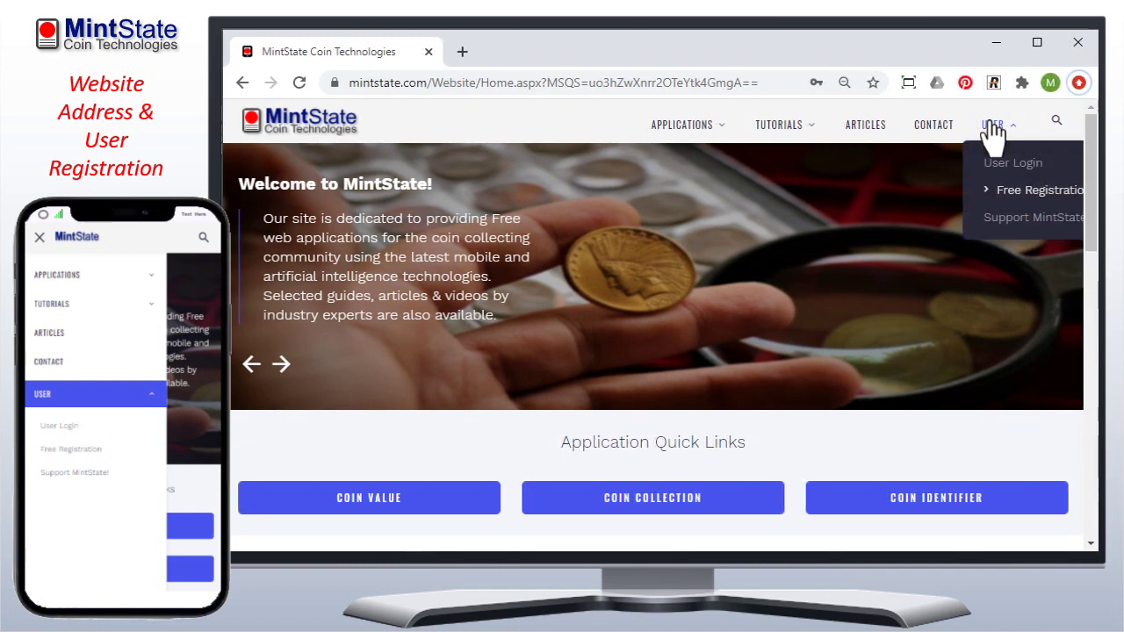
click(1001, 192)
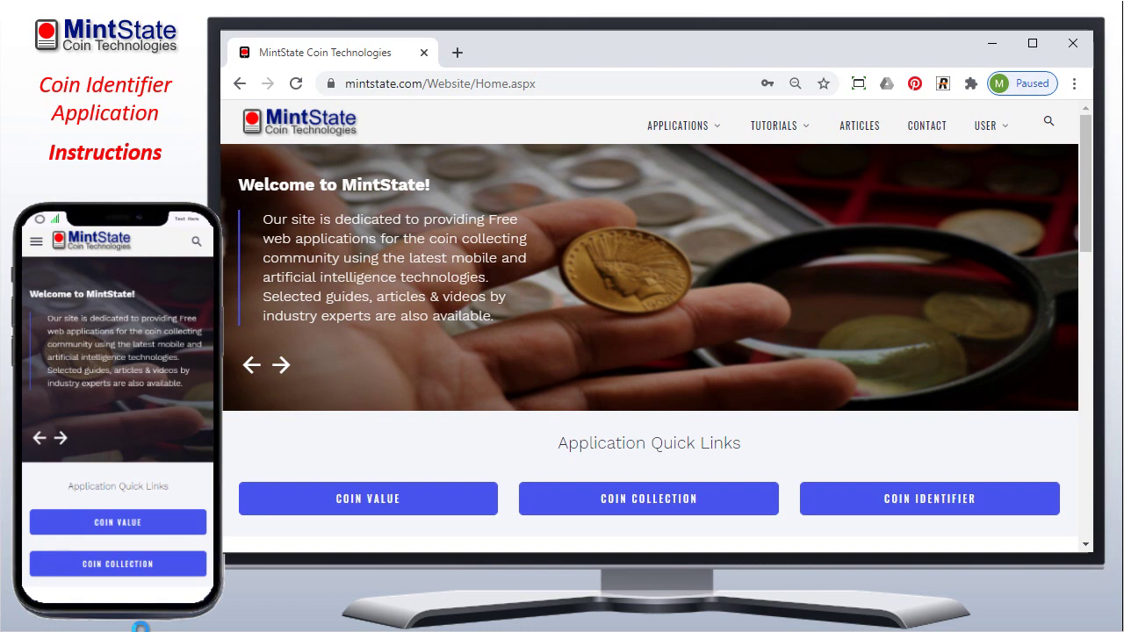
click(683, 138)
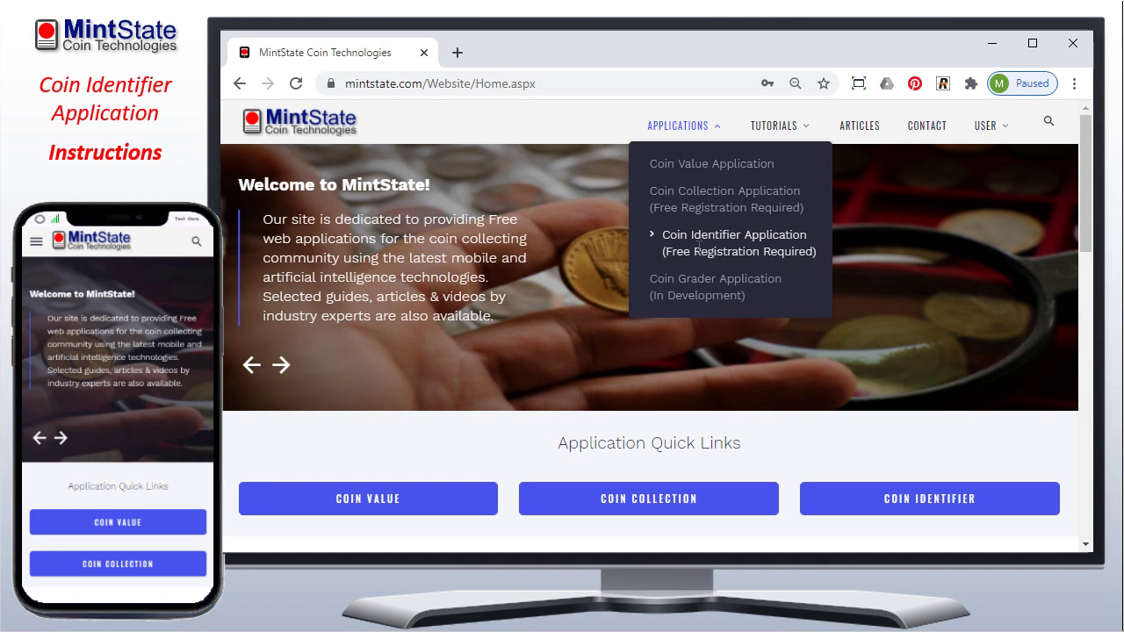
click(904, 511)
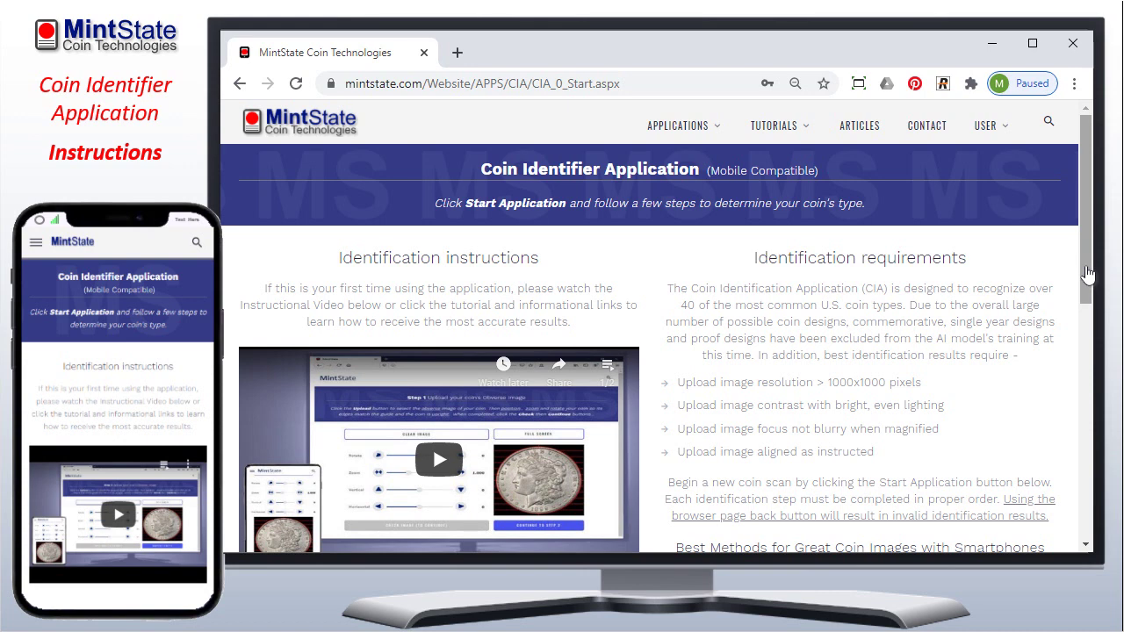
drag(1087, 277, 1087, 299)
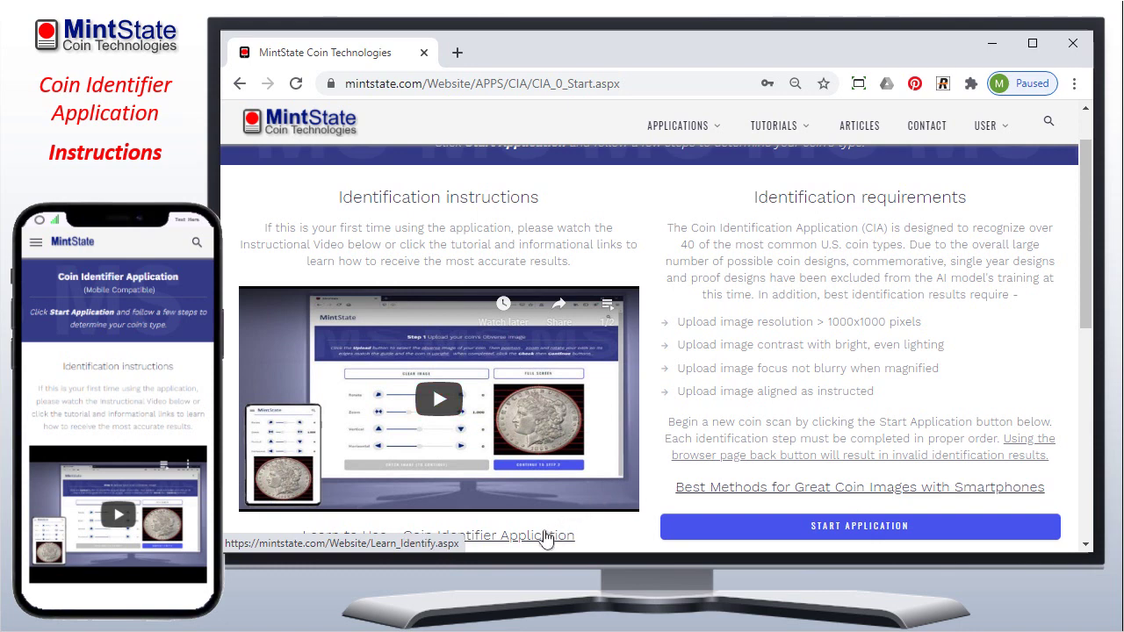
click(834, 531)
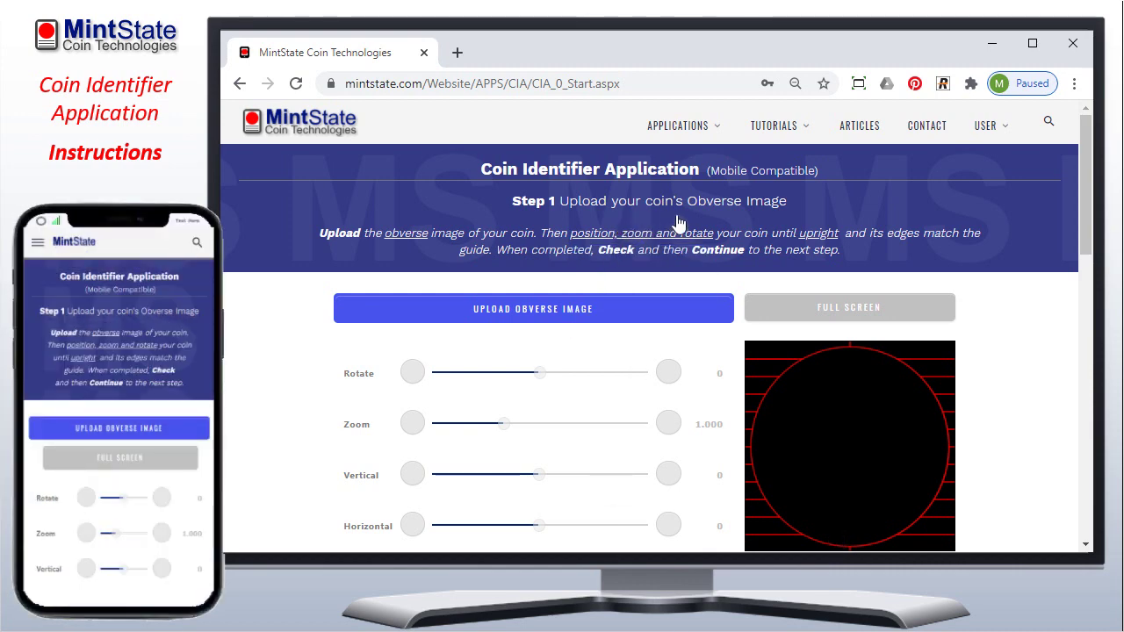
Upload AG3-1.jpg from D:\Coins as the obverse image
click(514, 314)
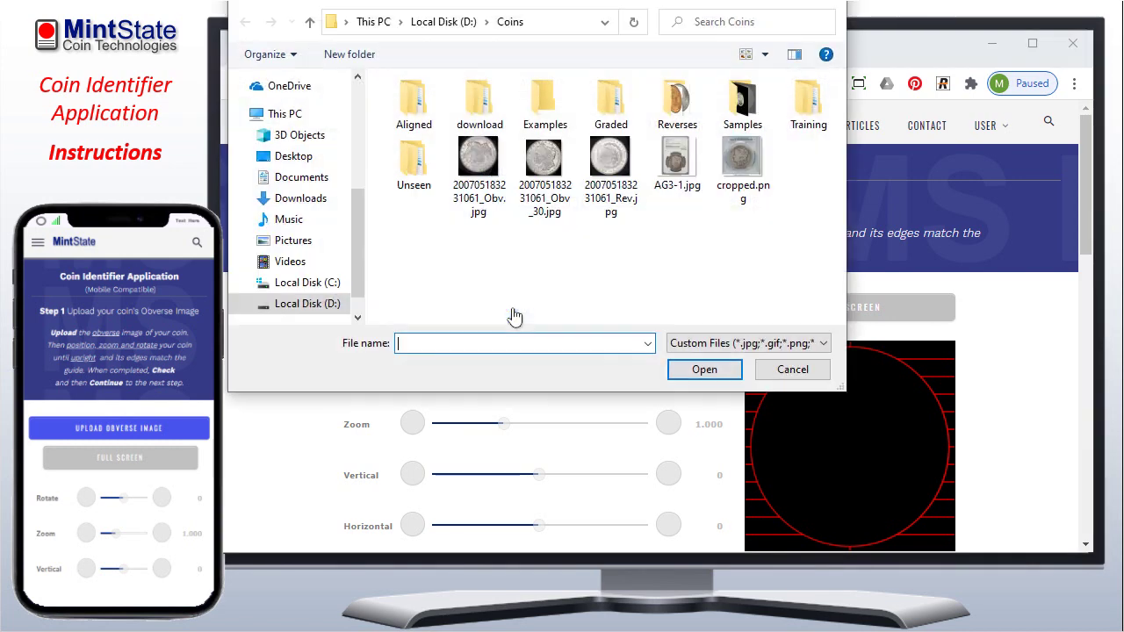
click(682, 161)
click(705, 369)
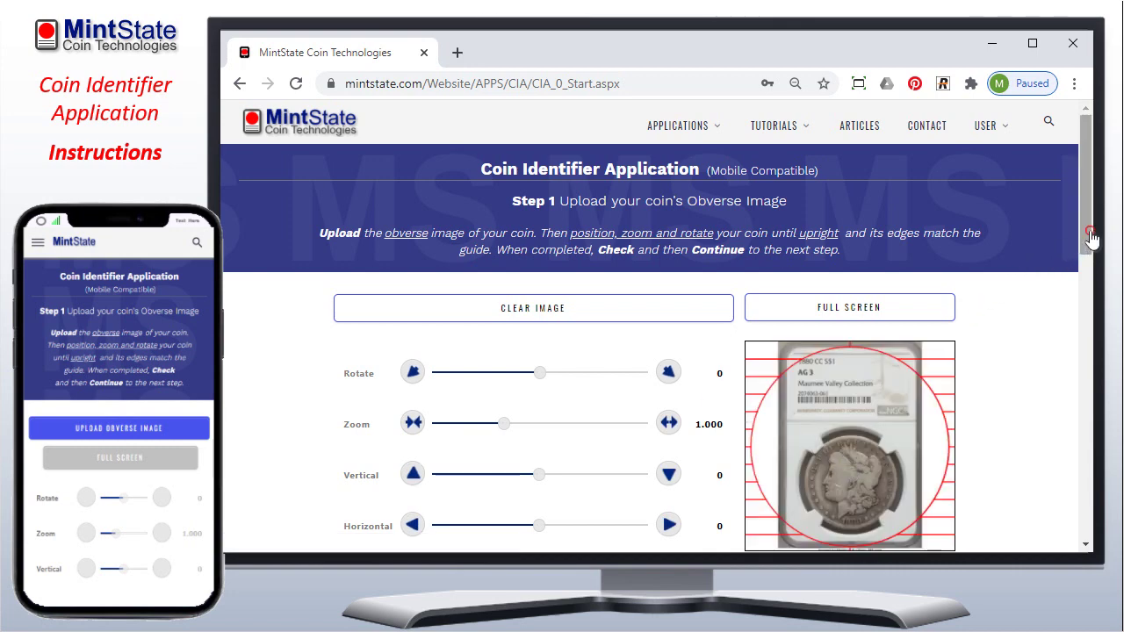
Fit the coin in the guide at zoom 2.165, vertical -109, horizontal -2, rotate 1
drag(1090, 235, 1088, 262)
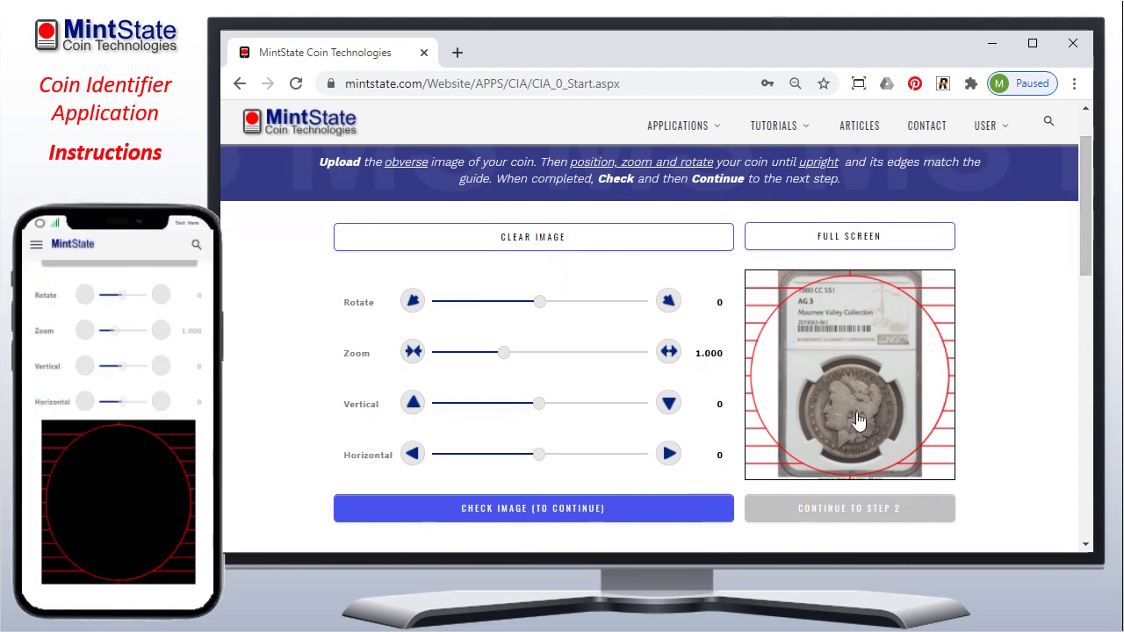
drag(852, 420, 836, 377)
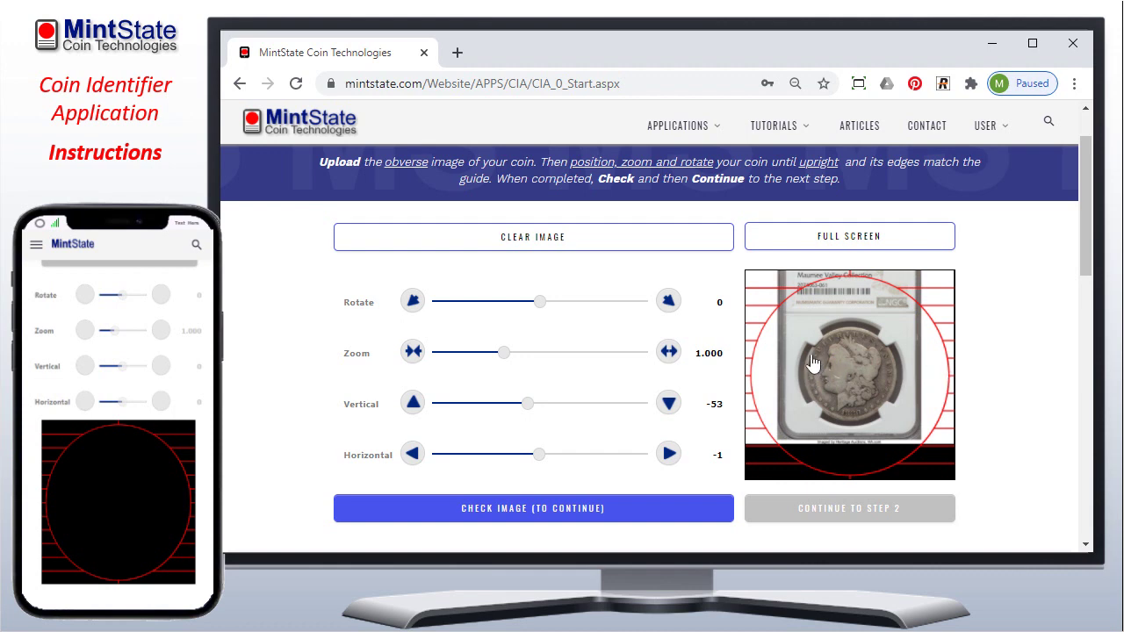
click(671, 355)
click(671, 354)
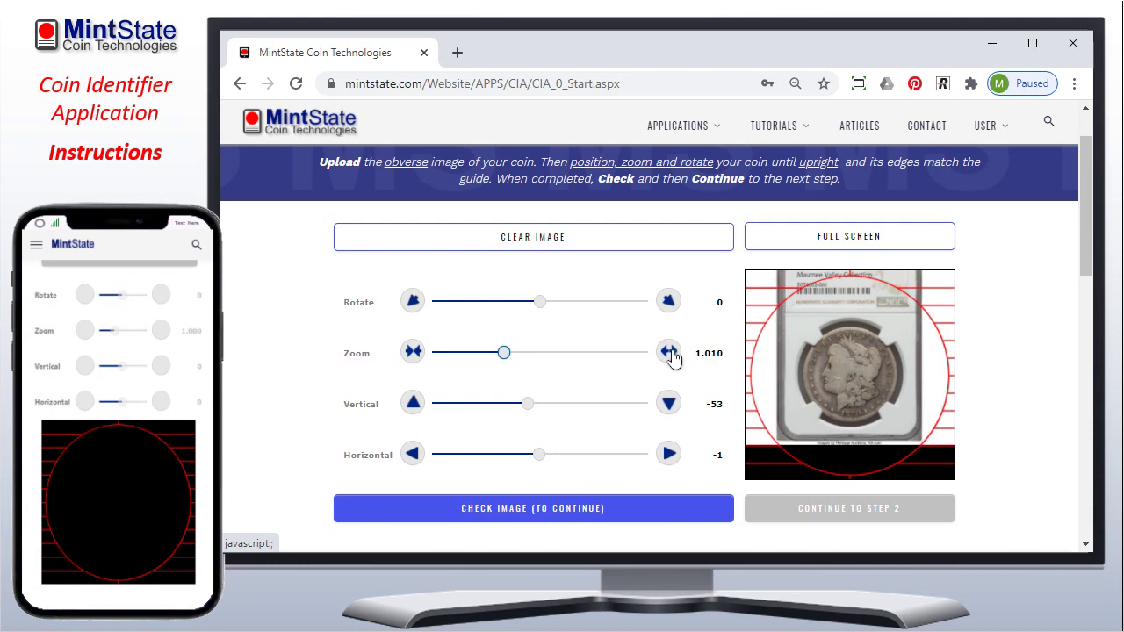
click(671, 353)
click(671, 354)
drag(670, 354, 671, 354)
drag(876, 425, 850, 386)
drag(671, 358, 671, 359)
drag(823, 384, 852, 383)
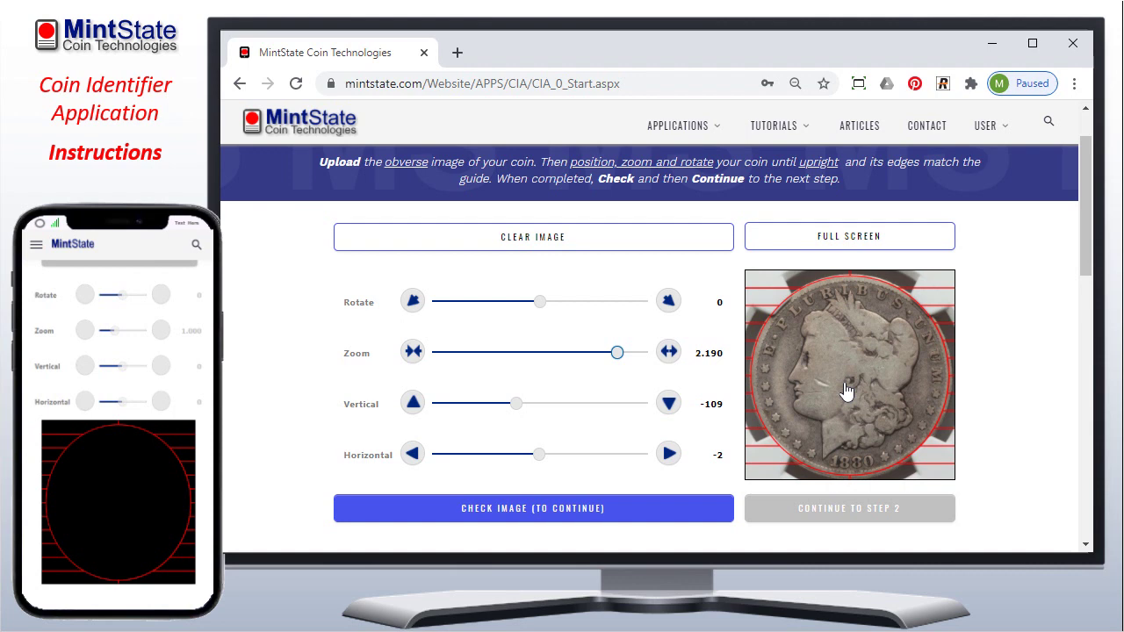
click(418, 353)
click(420, 359)
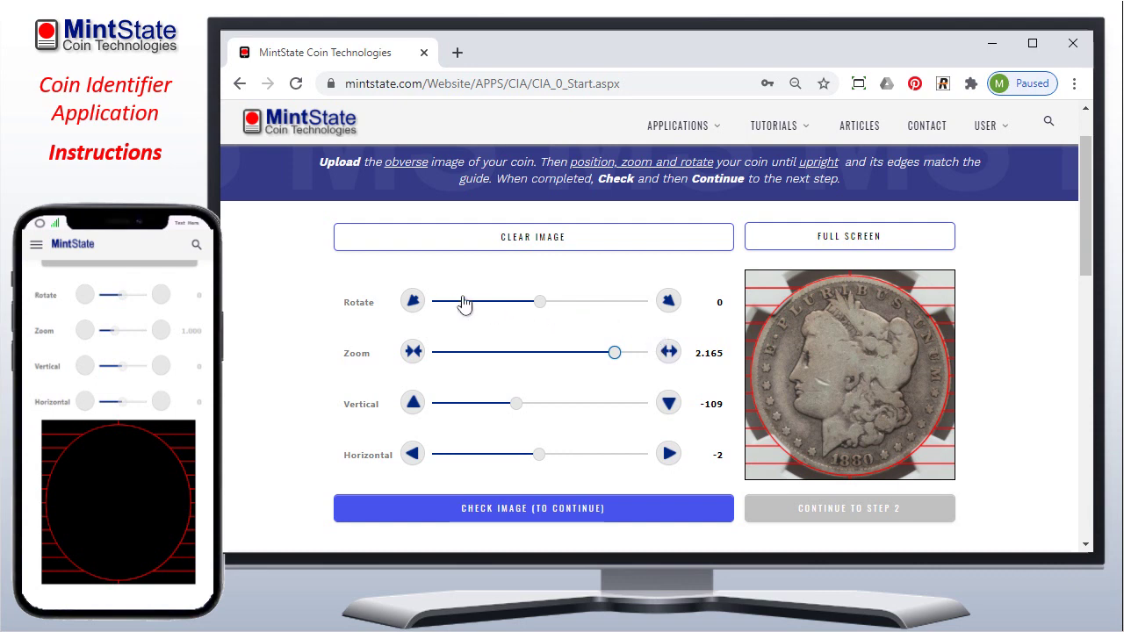
click(668, 303)
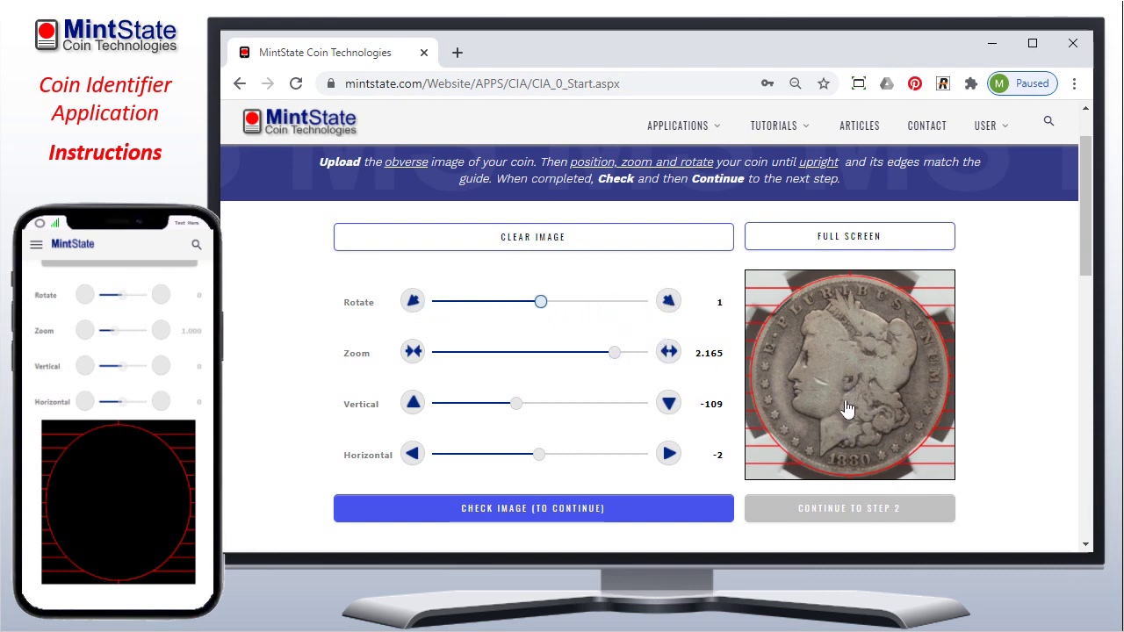
Run the image check on the aligned 1880 obverse image
click(513, 517)
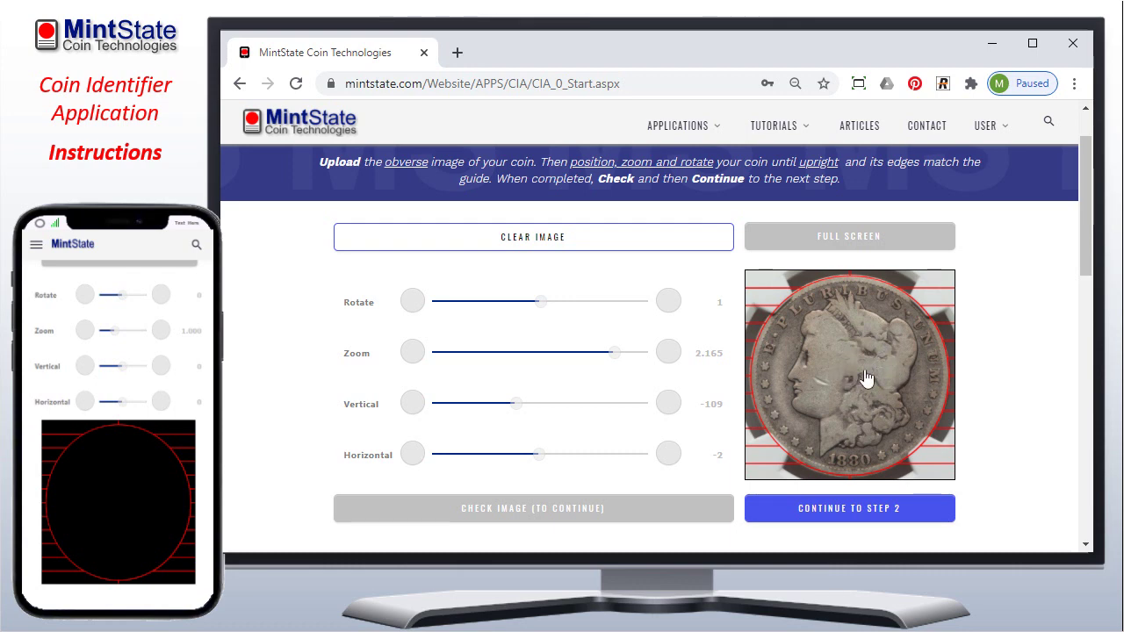
Replace the coin with MD_000_OBV_GR20.png from Graded > MD > Obv as the obverse
click(564, 248)
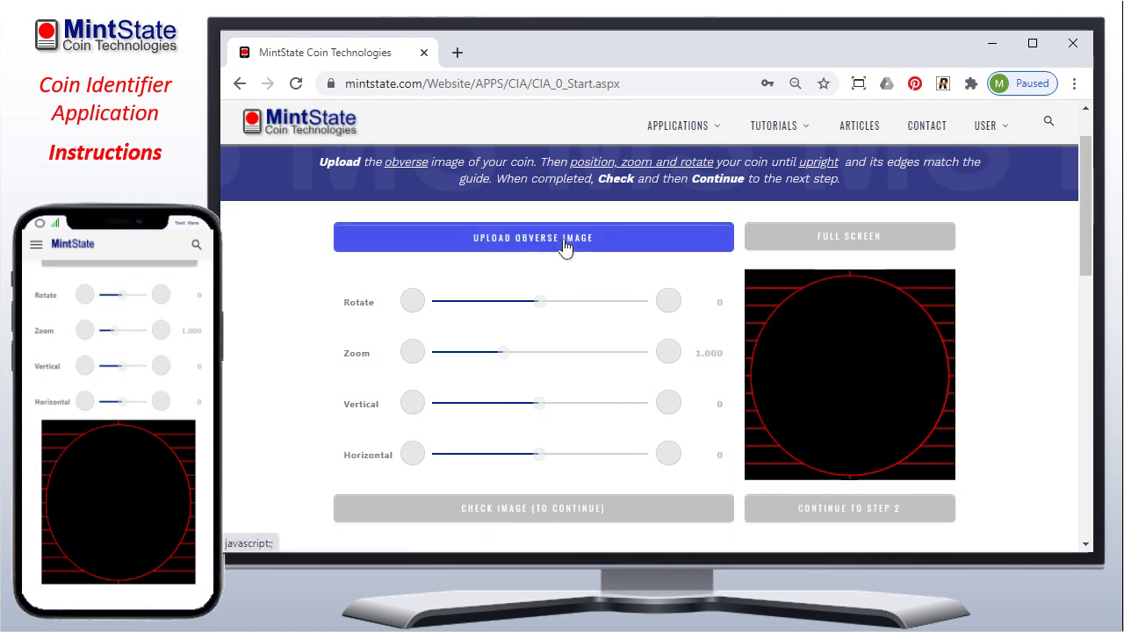
click(563, 248)
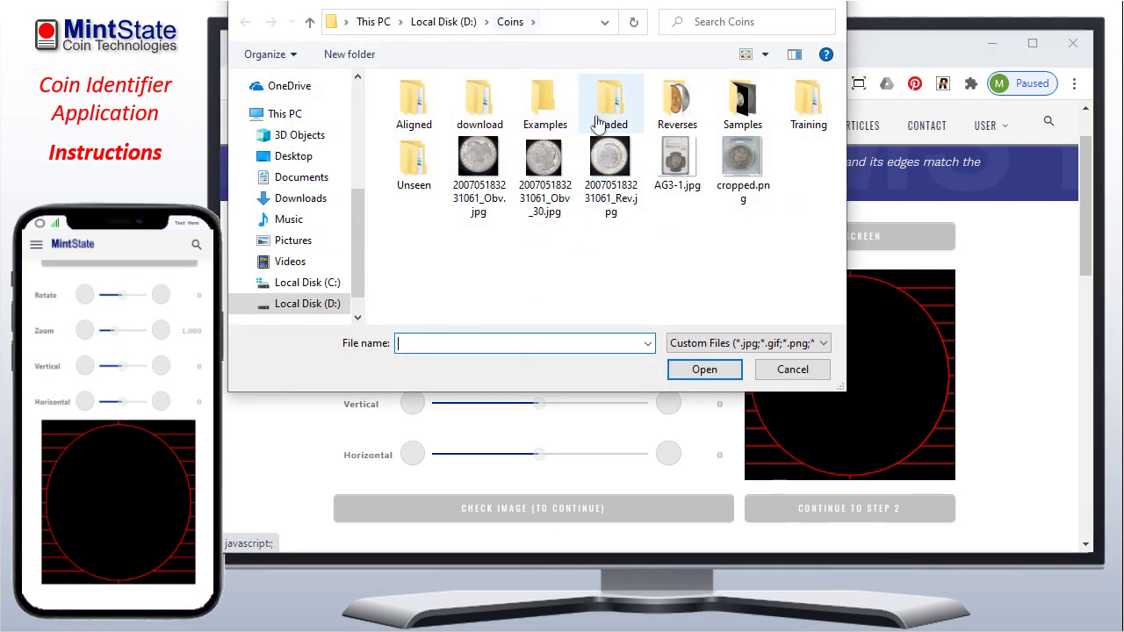
click(610, 118)
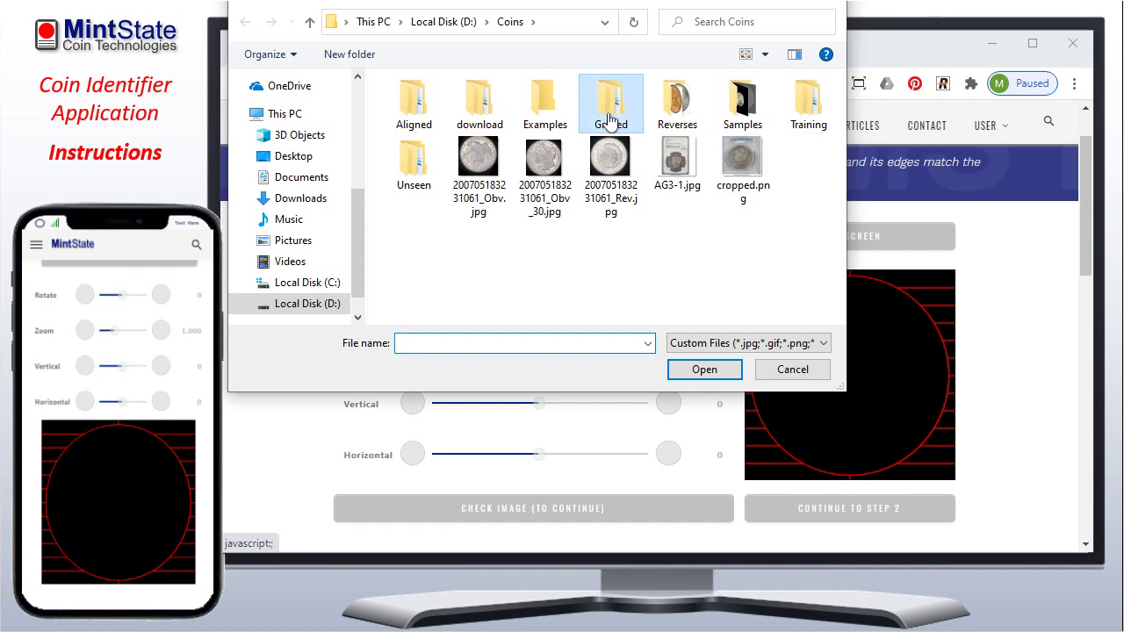
double_click(610, 118)
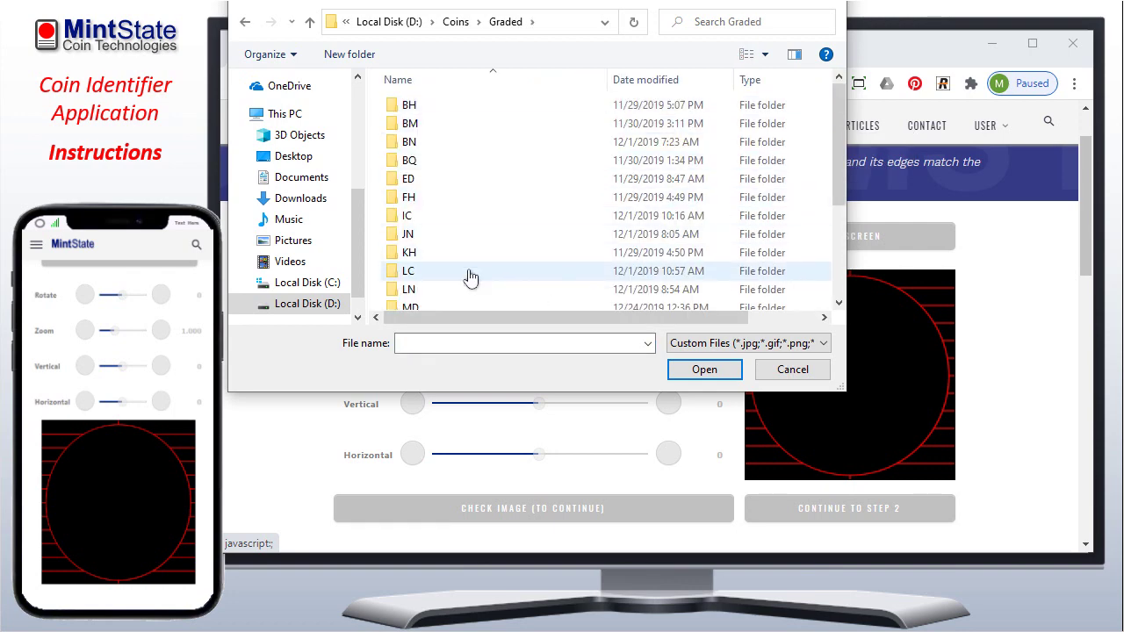
double_click(423, 307)
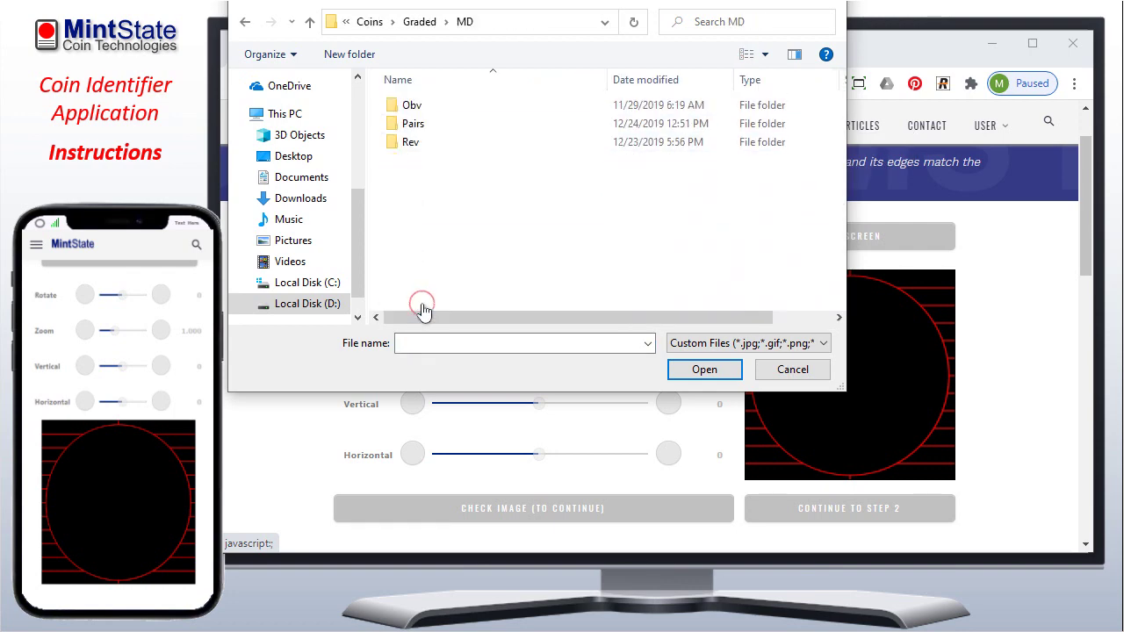
double_click(446, 106)
scroll(840, 143, down, 1)
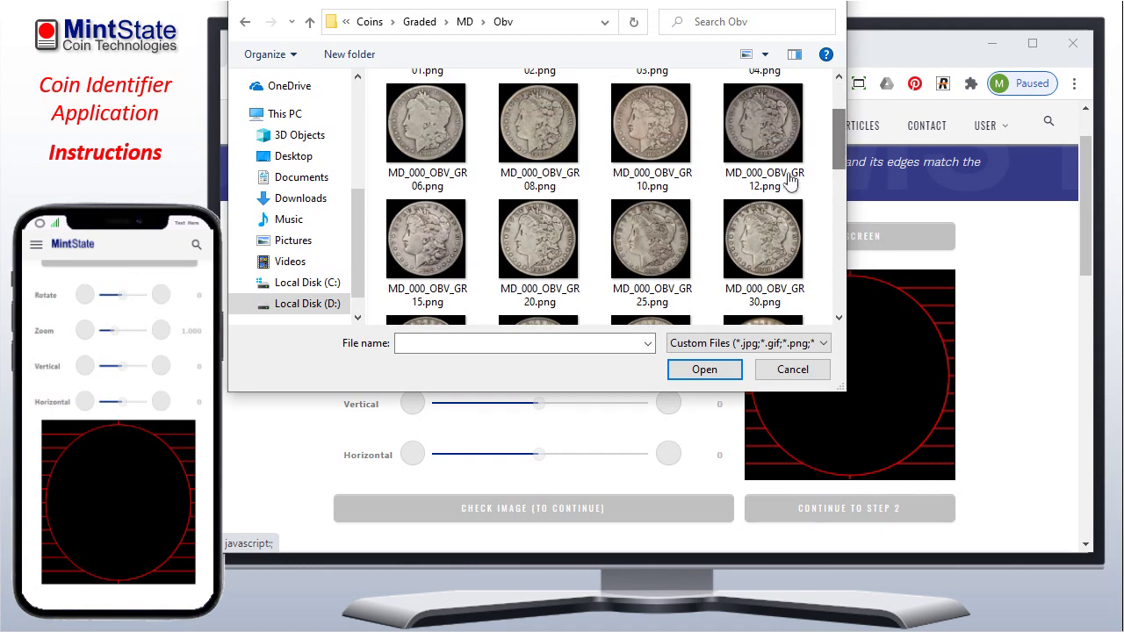
click(541, 237)
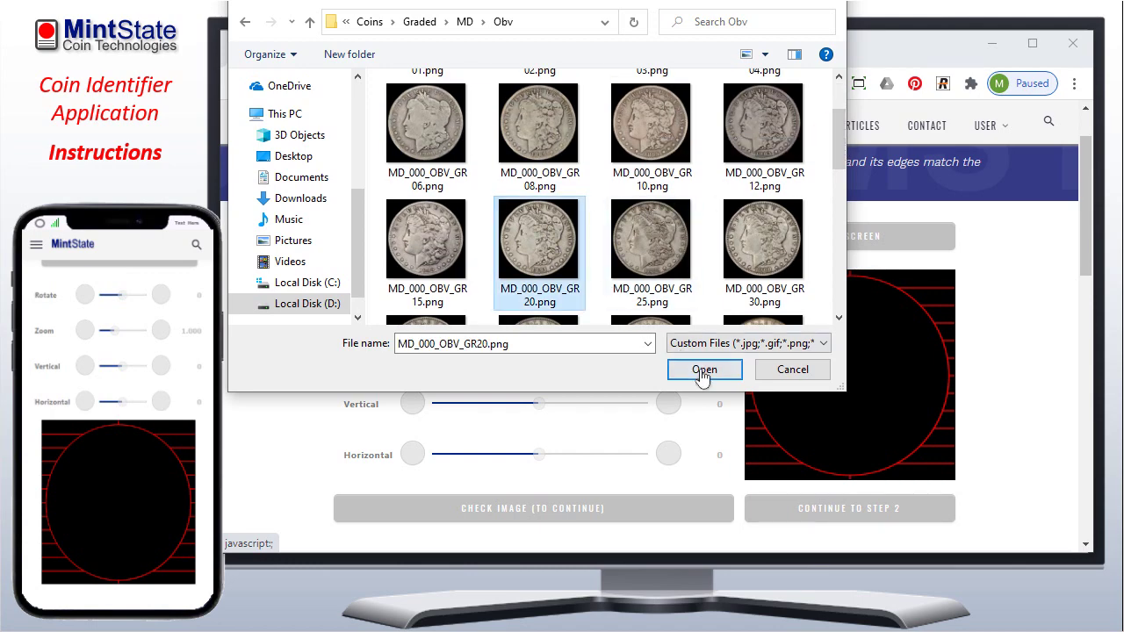
click(702, 371)
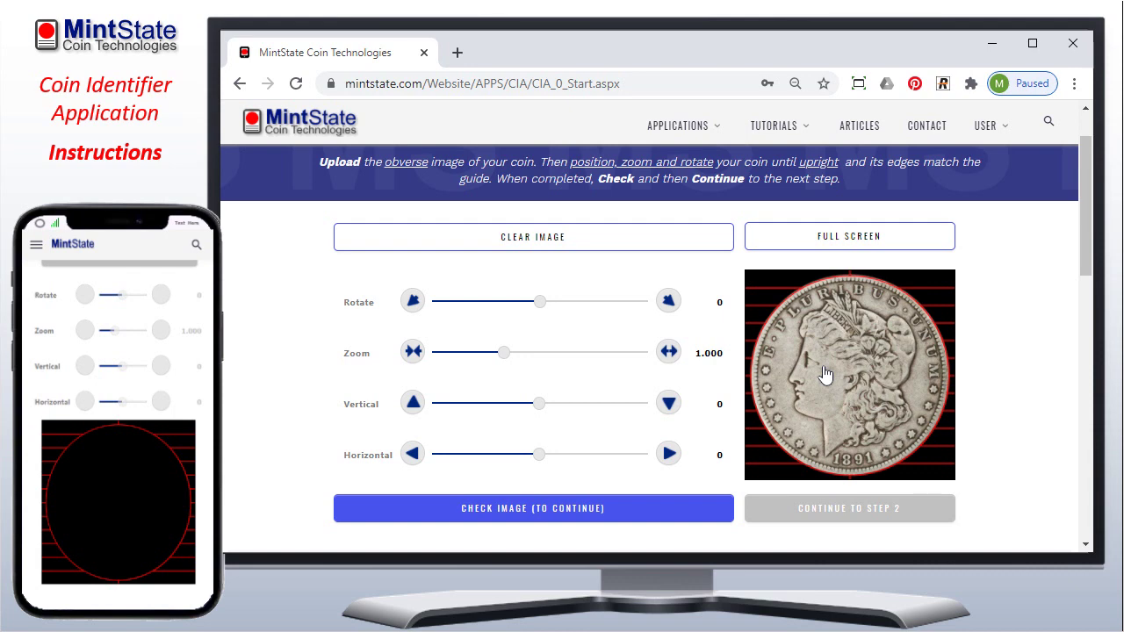
Inspect the 1891 coin at full size, then submit the obverse for the image check
click(848, 237)
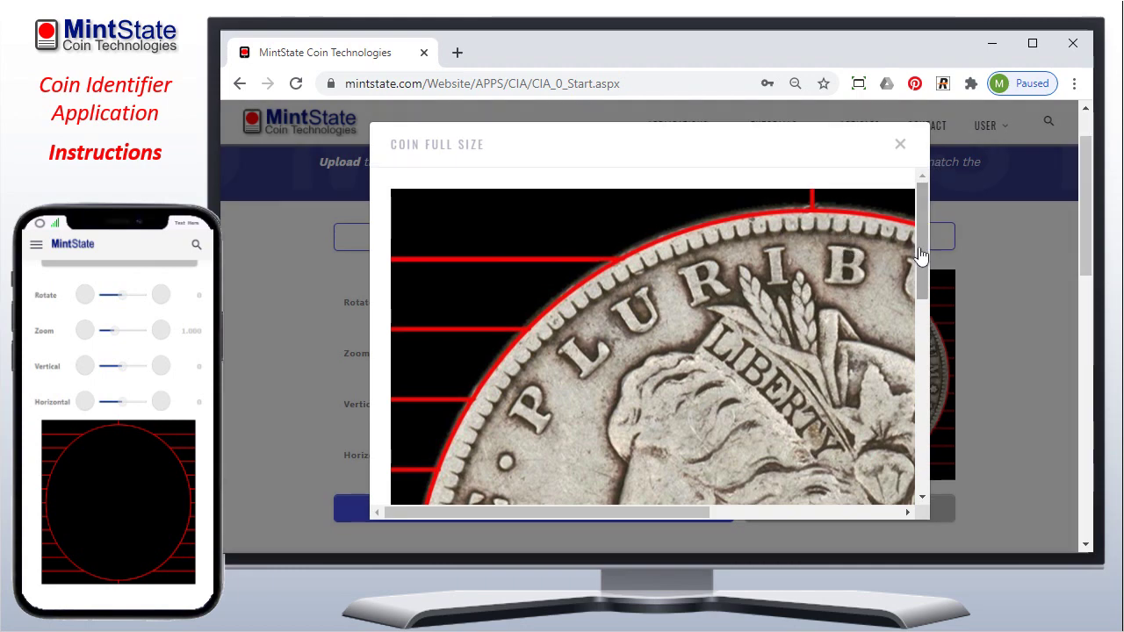
drag(919, 264, 922, 452)
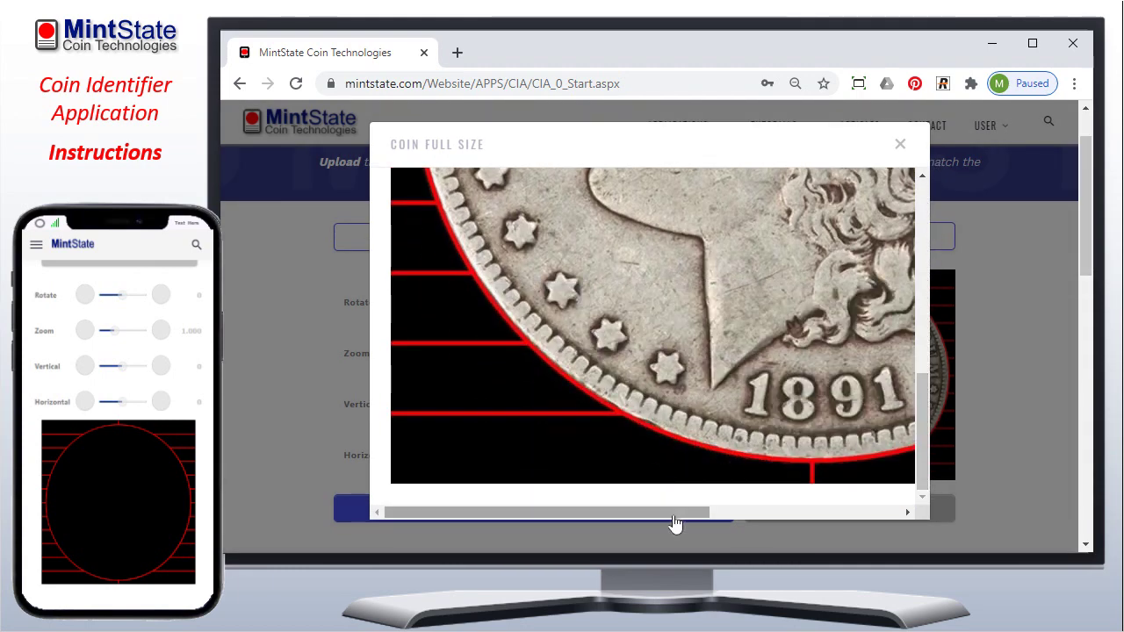
drag(672, 519, 882, 514)
drag(914, 451, 919, 235)
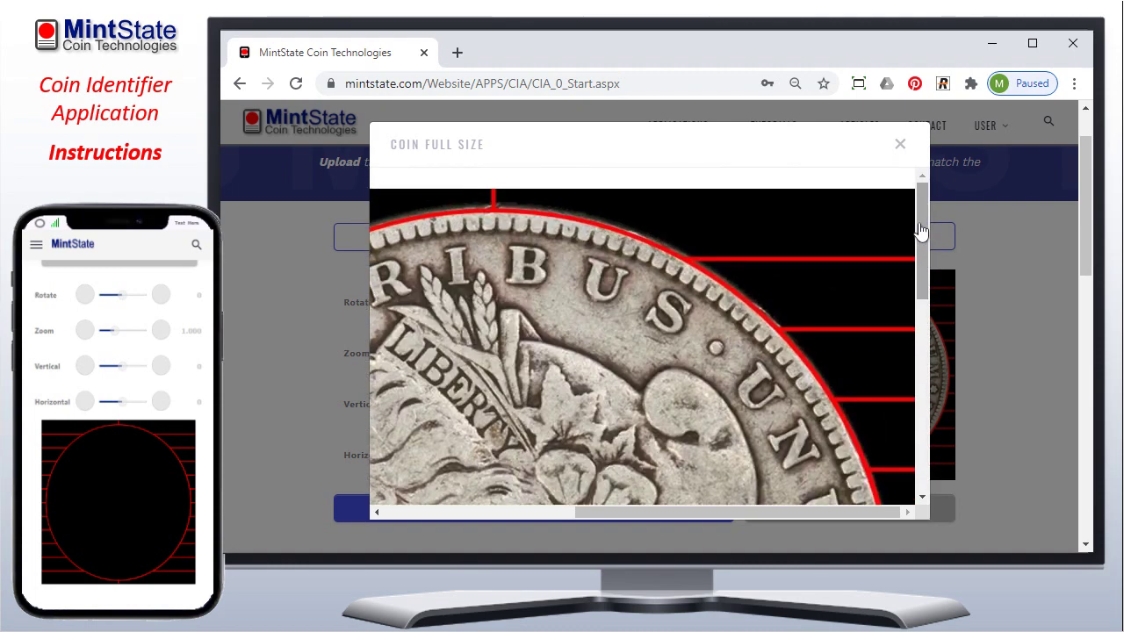
click(900, 146)
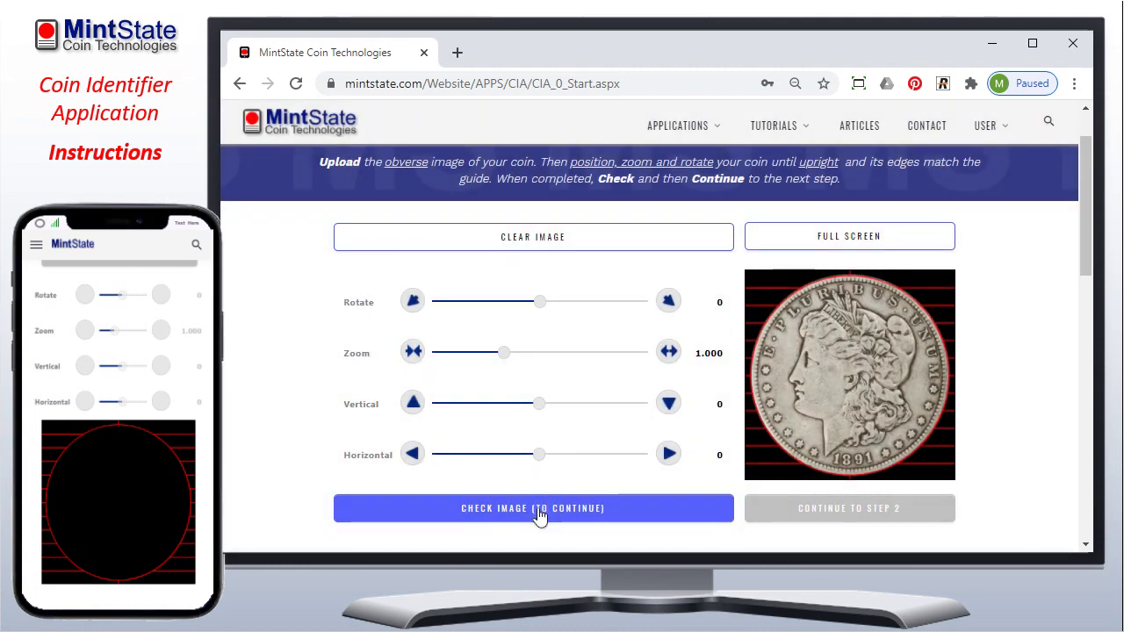
click(539, 515)
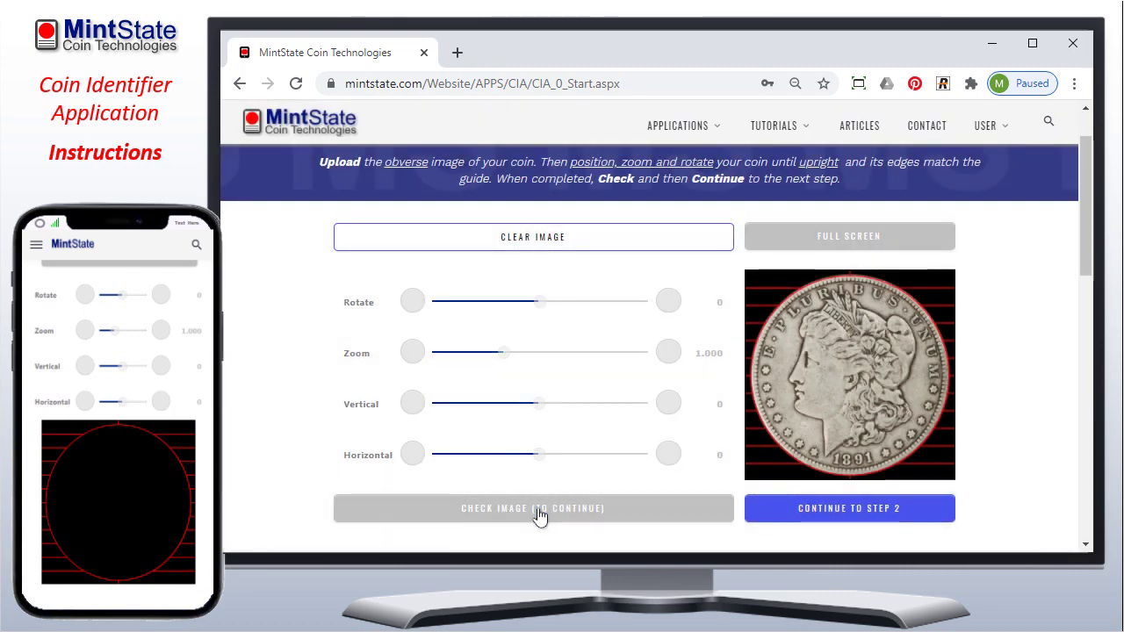
Continue to Step 2 for the reverse image
click(834, 508)
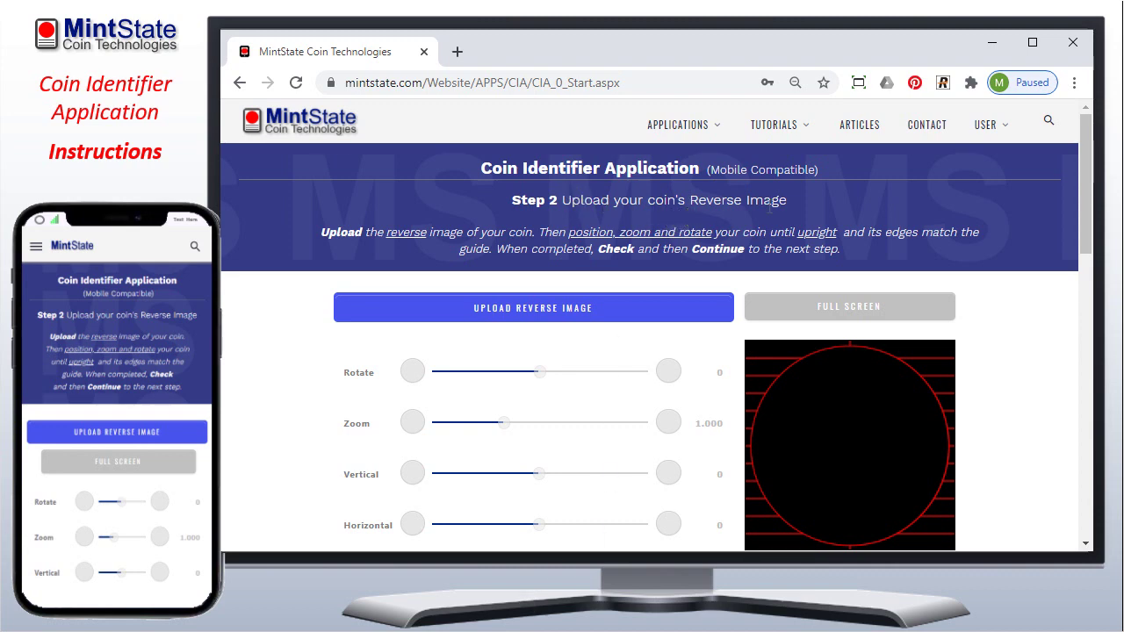
Upload MD_000_REV_GR20.jpg from MD > Rev as the reverse and pass the image check
click(529, 318)
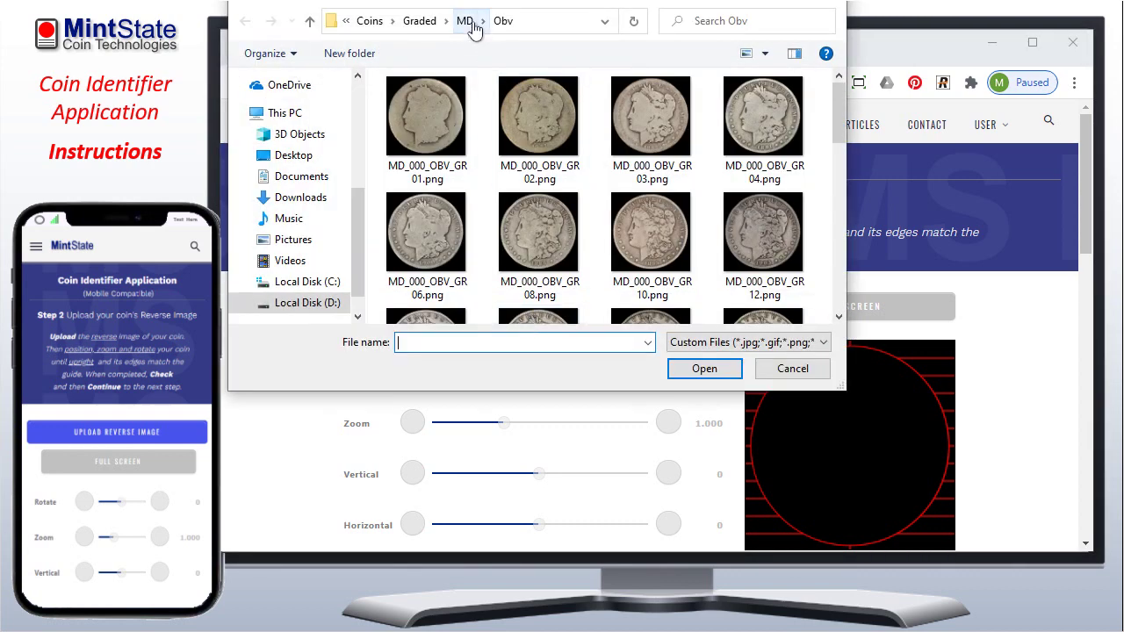
click(465, 21)
double_click(451, 141)
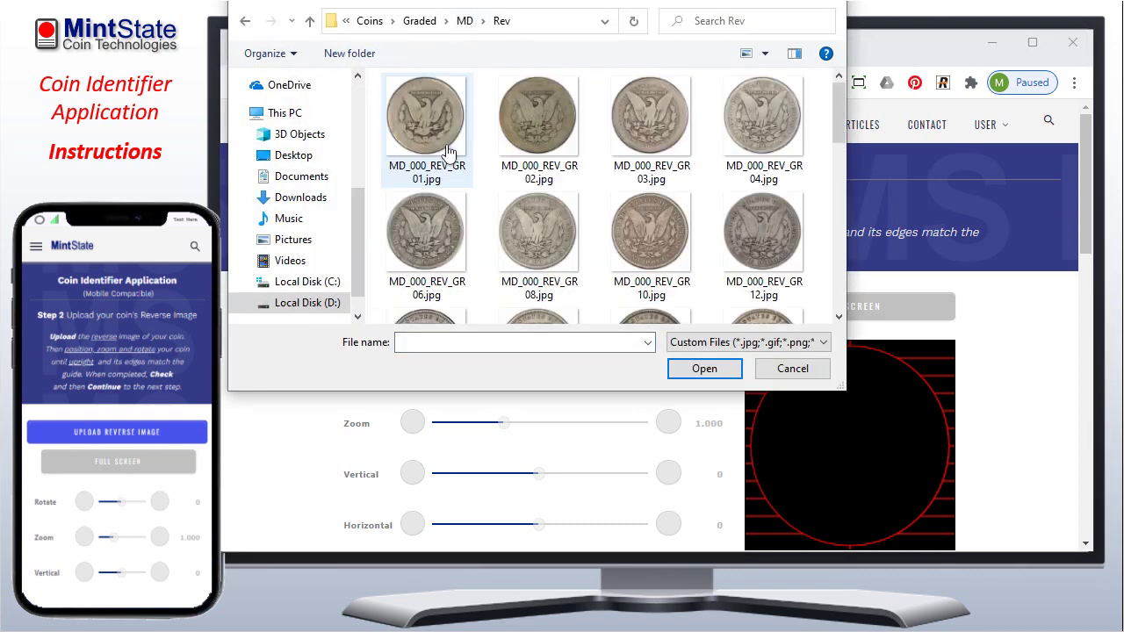
scroll(667, 176, down, 3)
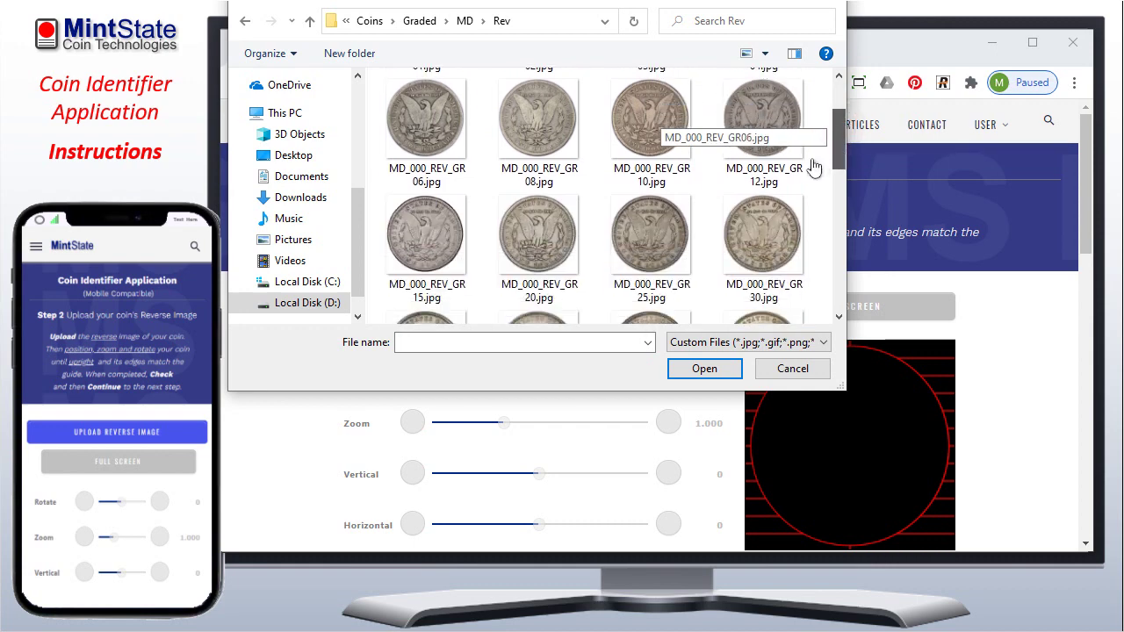
click(529, 222)
click(704, 368)
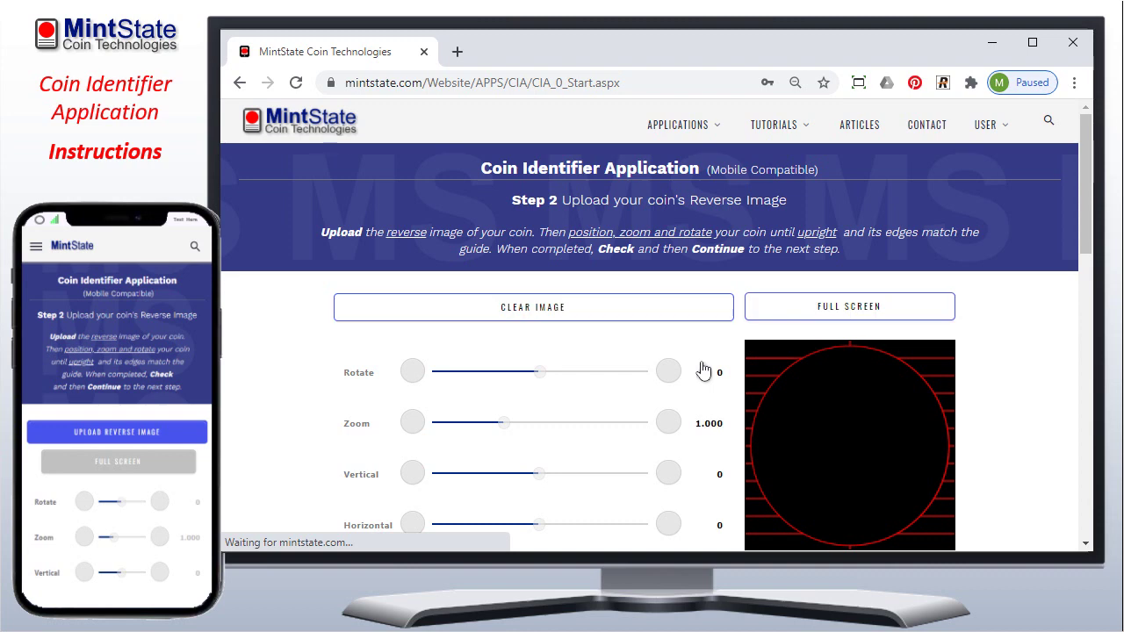
scroll(1045, 276, down, 1)
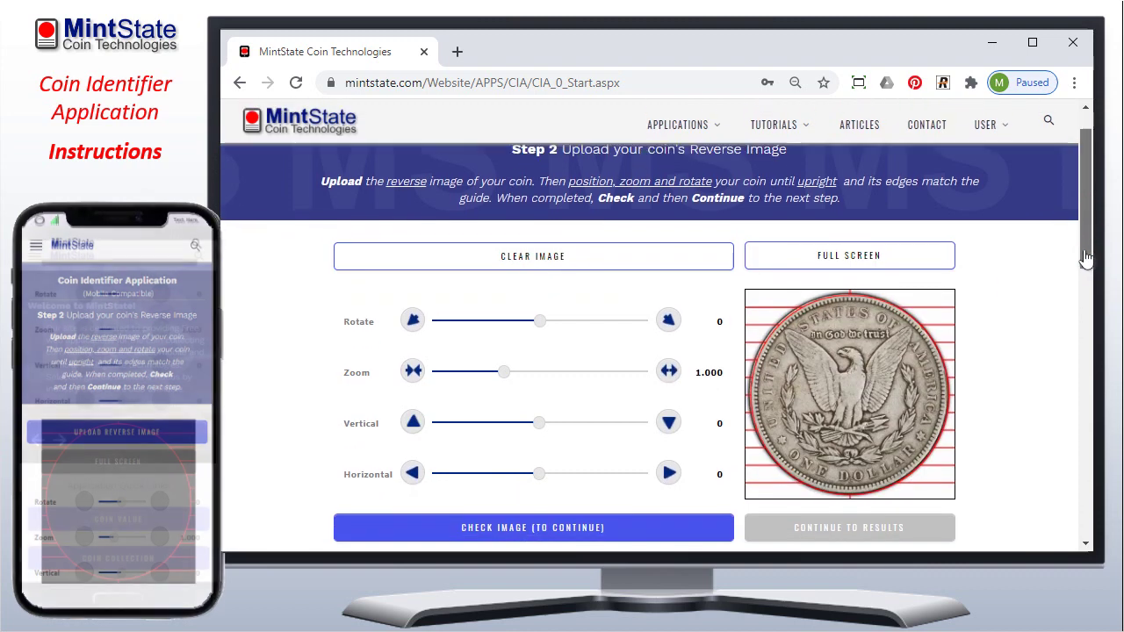
click(520, 511)
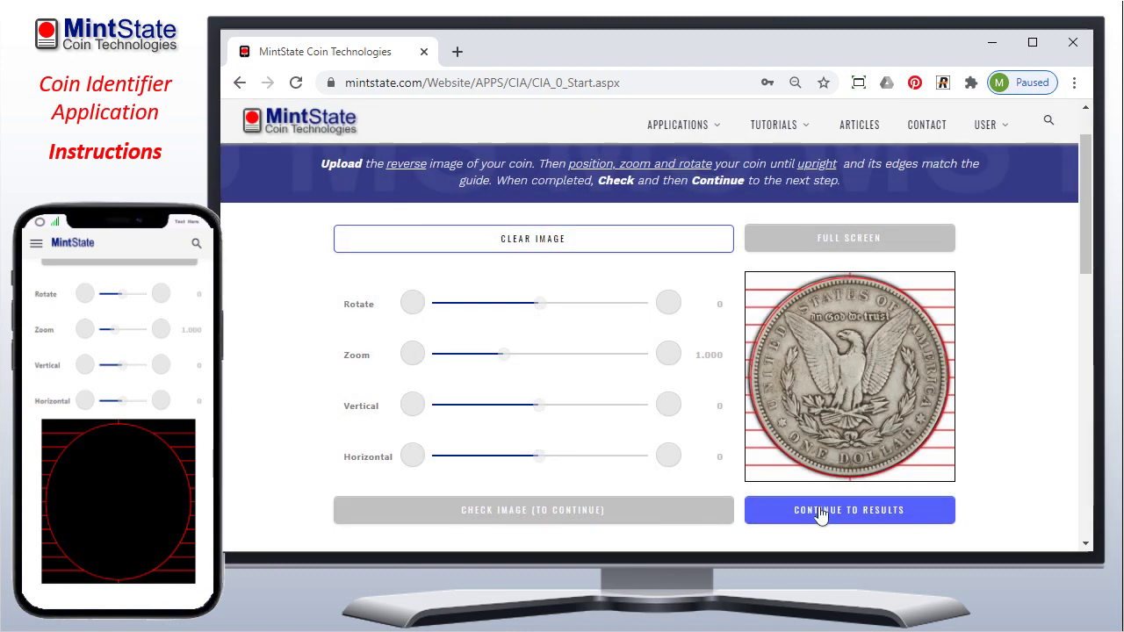
Continue to the Results page and scroll down to the series and date fields
click(836, 511)
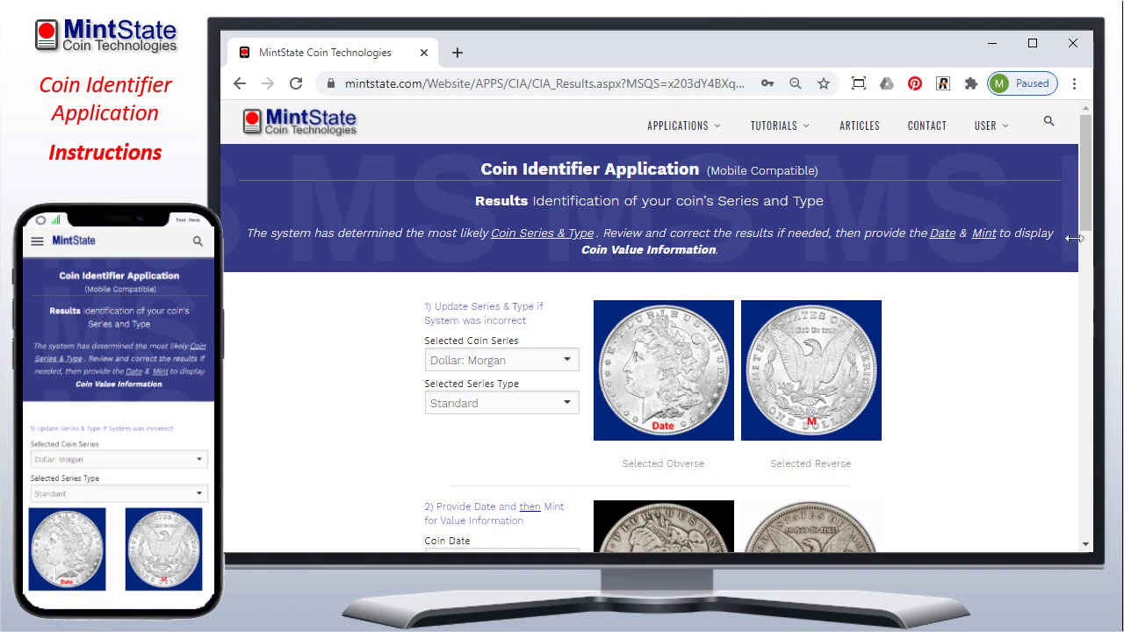
drag(1086, 217, 1089, 255)
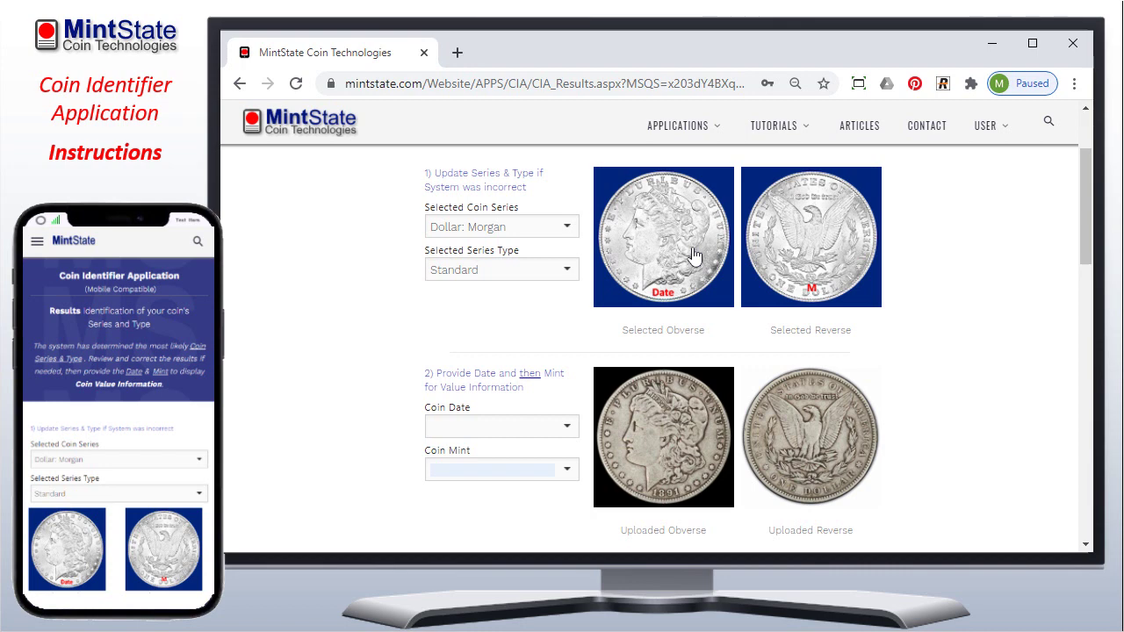
click(567, 226)
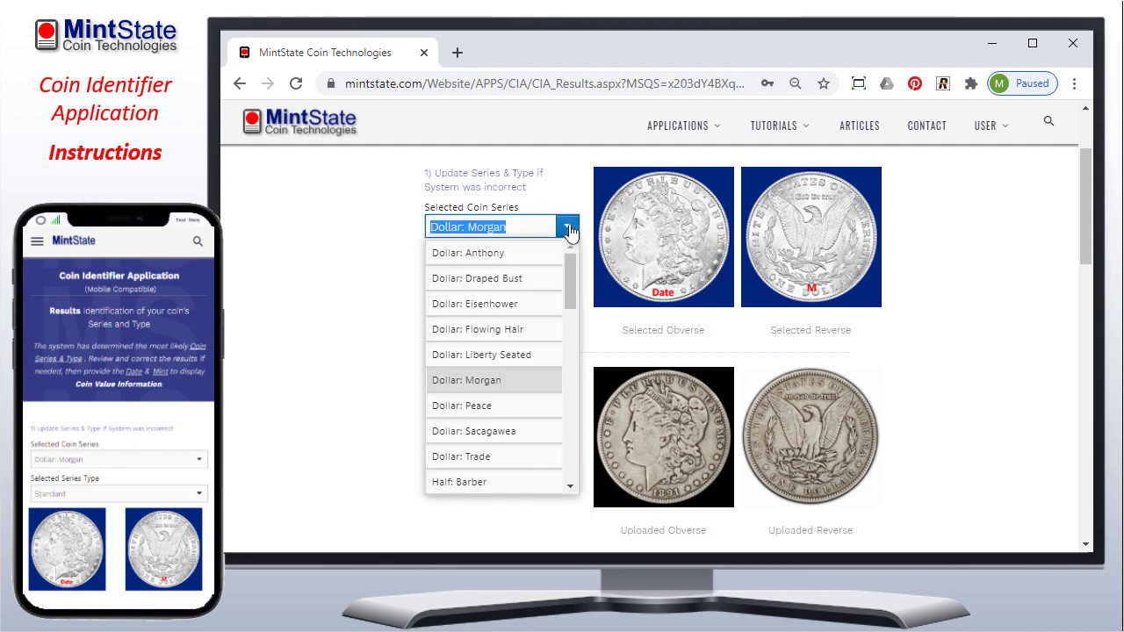
click(500, 405)
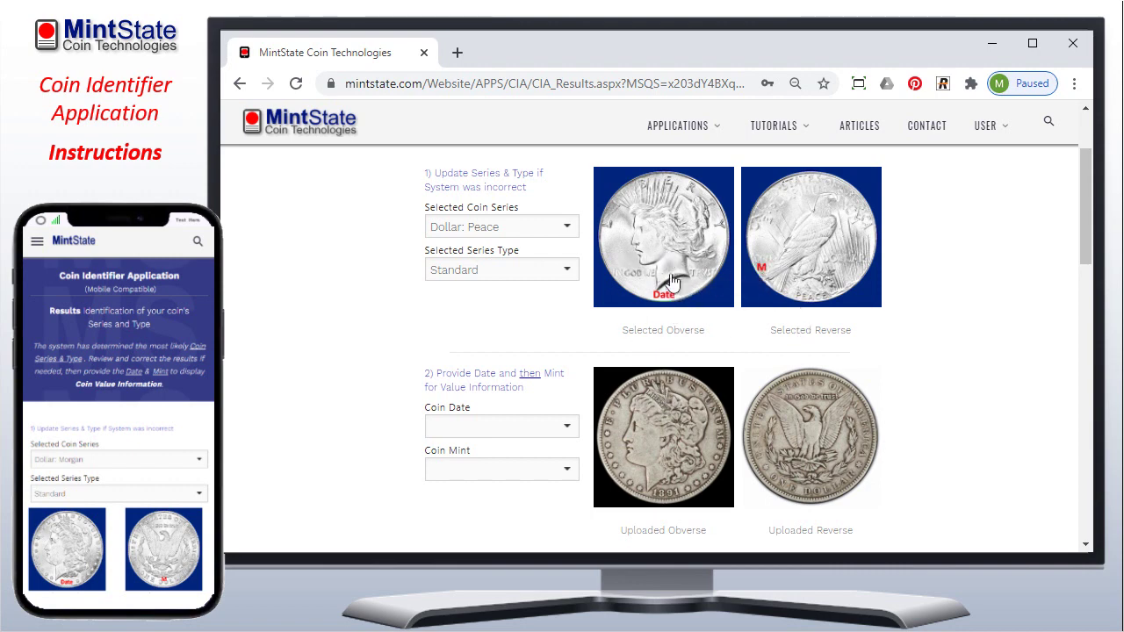
click(567, 228)
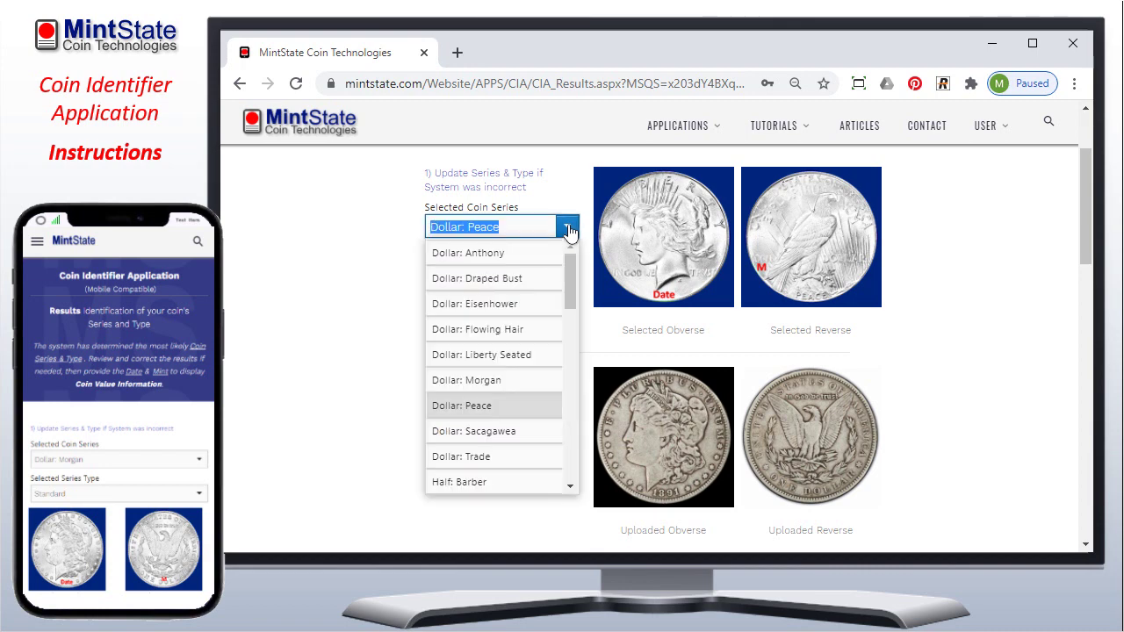
click(544, 381)
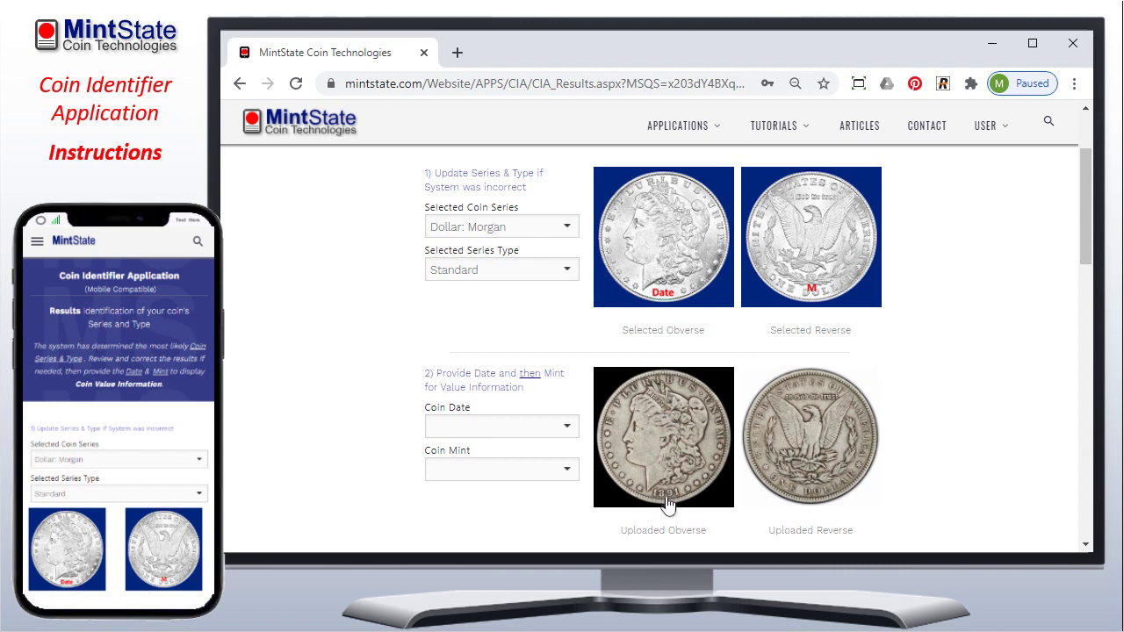
Set Coin Date to 1891 and Coin Mint to (P)
click(567, 428)
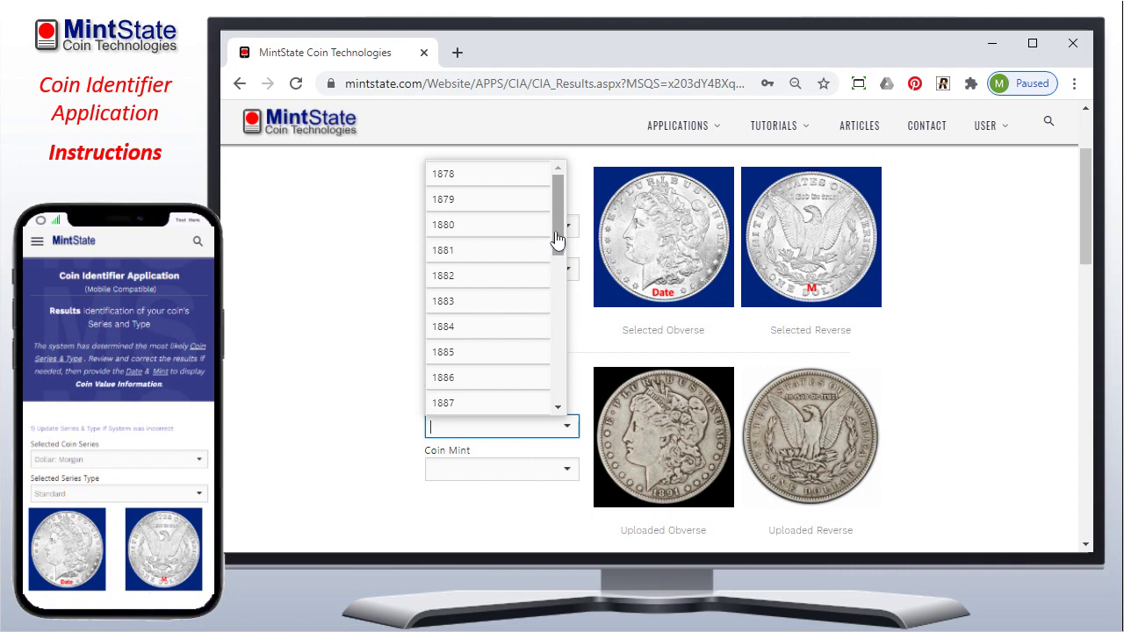
drag(556, 225, 557, 276)
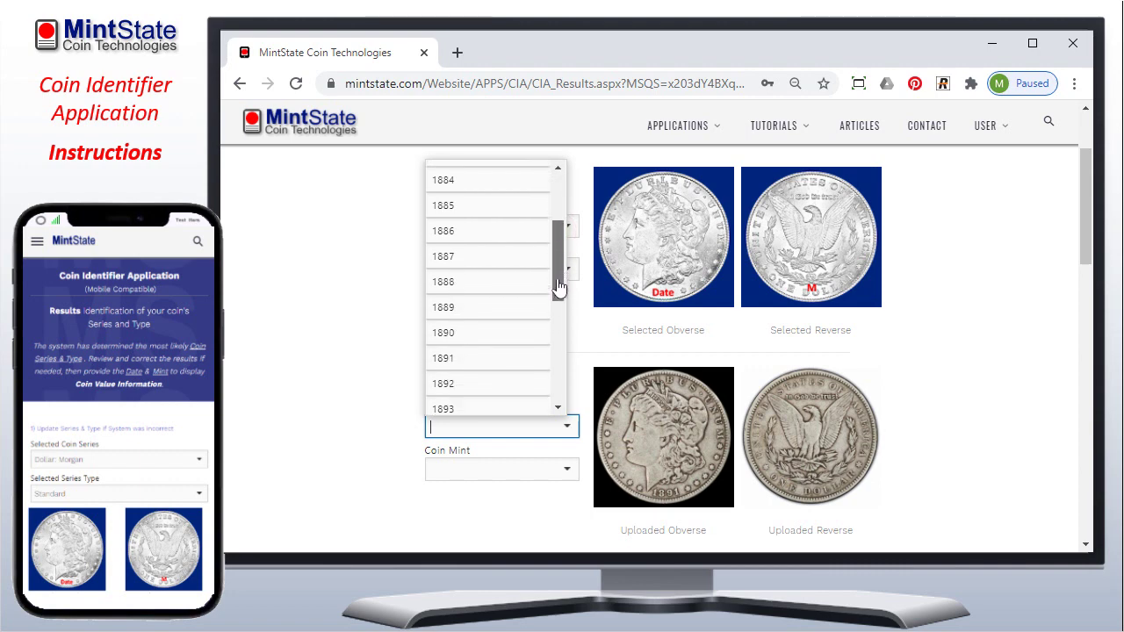
click(494, 349)
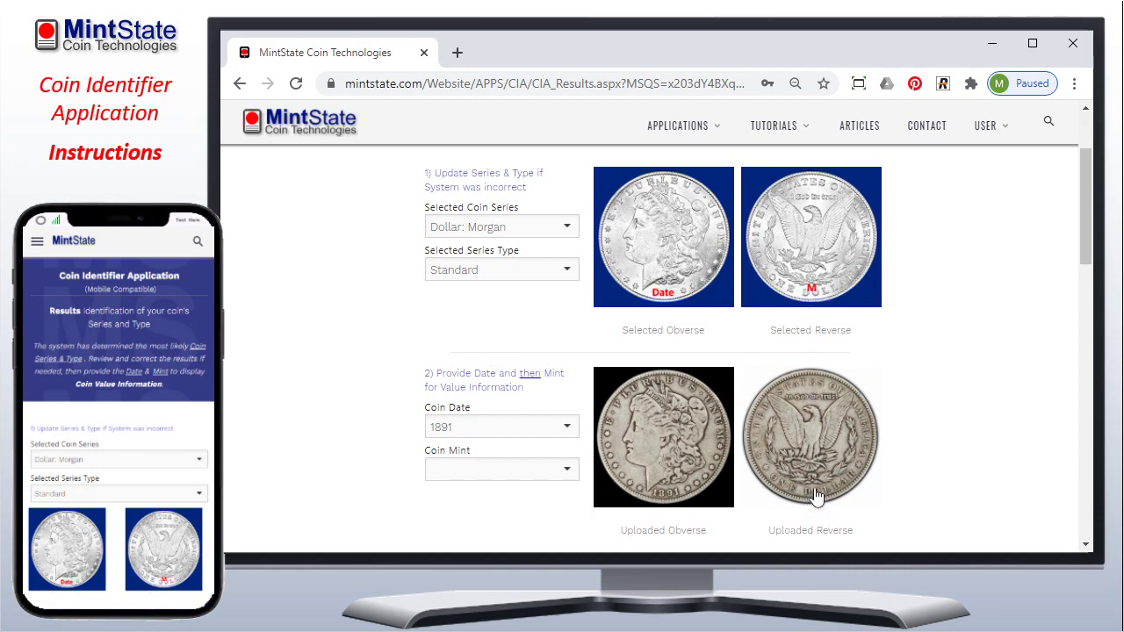
click(569, 472)
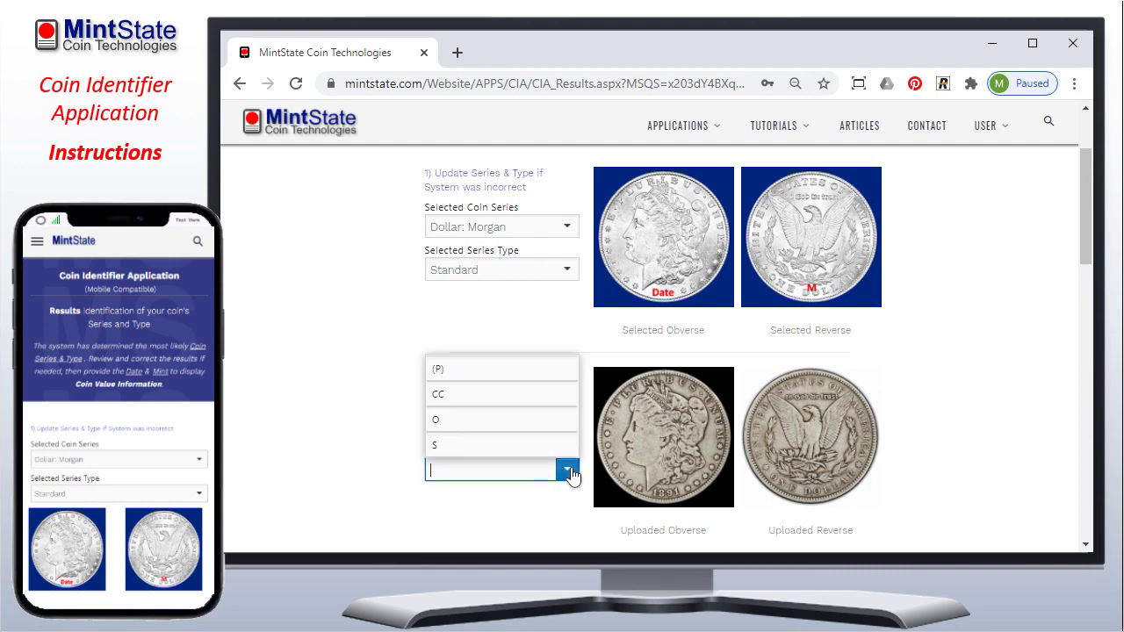
click(473, 378)
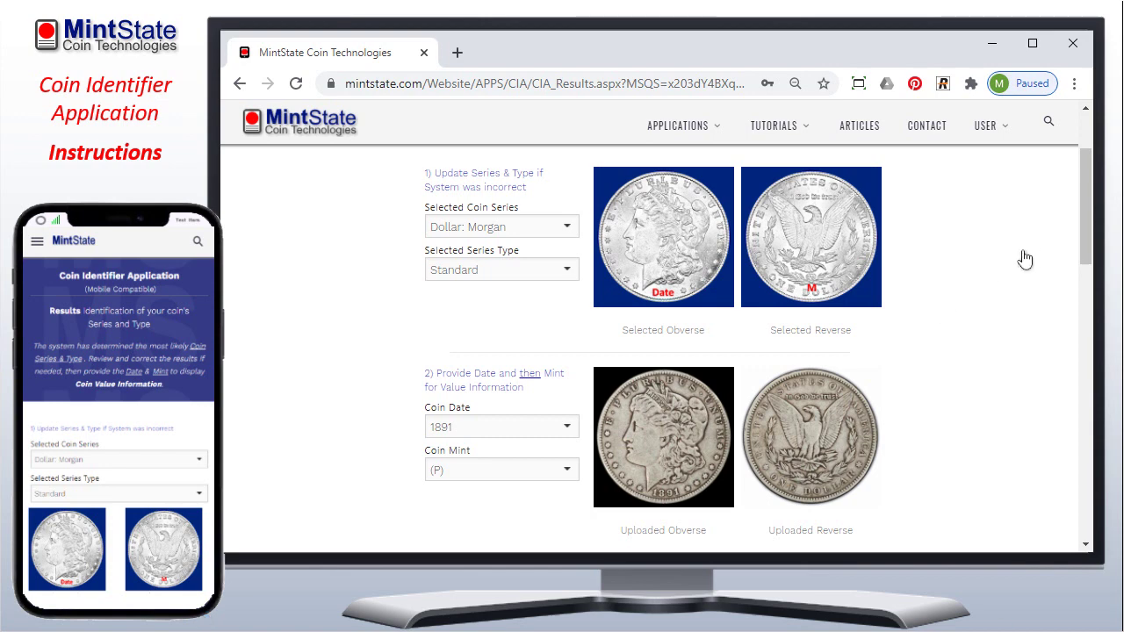
drag(1086, 242, 1087, 269)
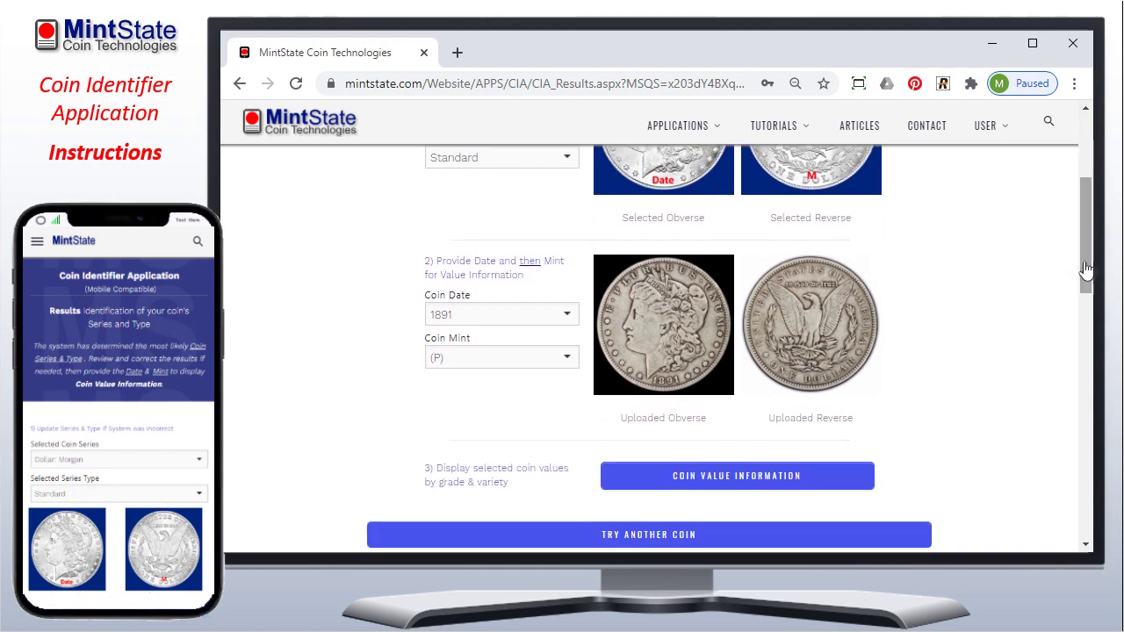
Show the 1891-(P) Morgan Dollar value table, scrolling from P-AG at 21 to MS67 at 35,500
click(732, 484)
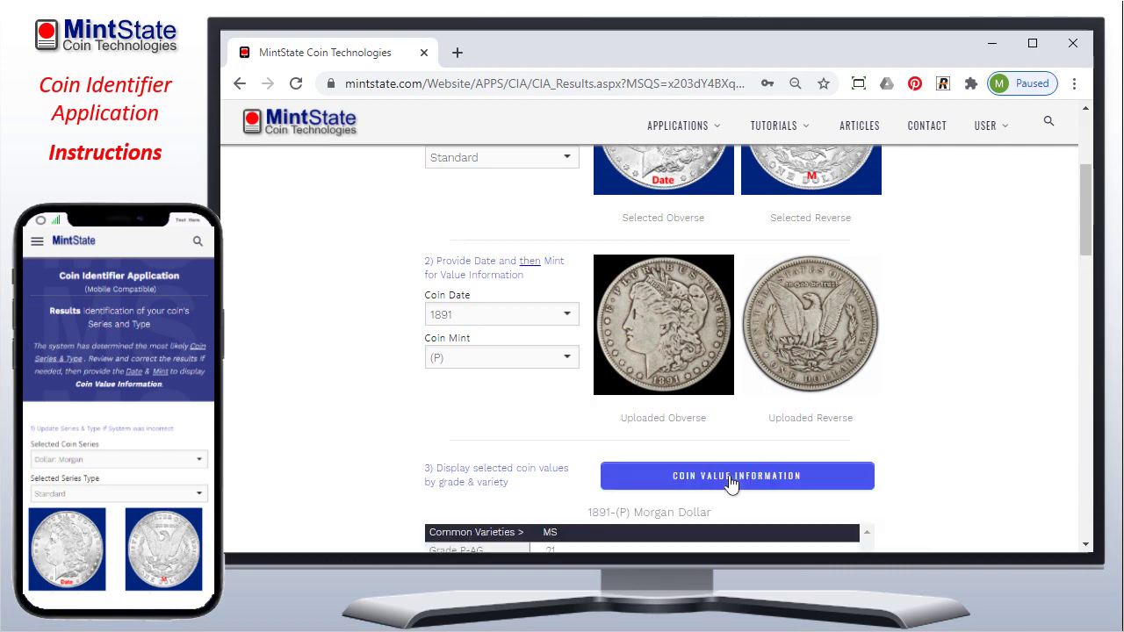
click(1087, 222)
drag(1086, 222, 1077, 299)
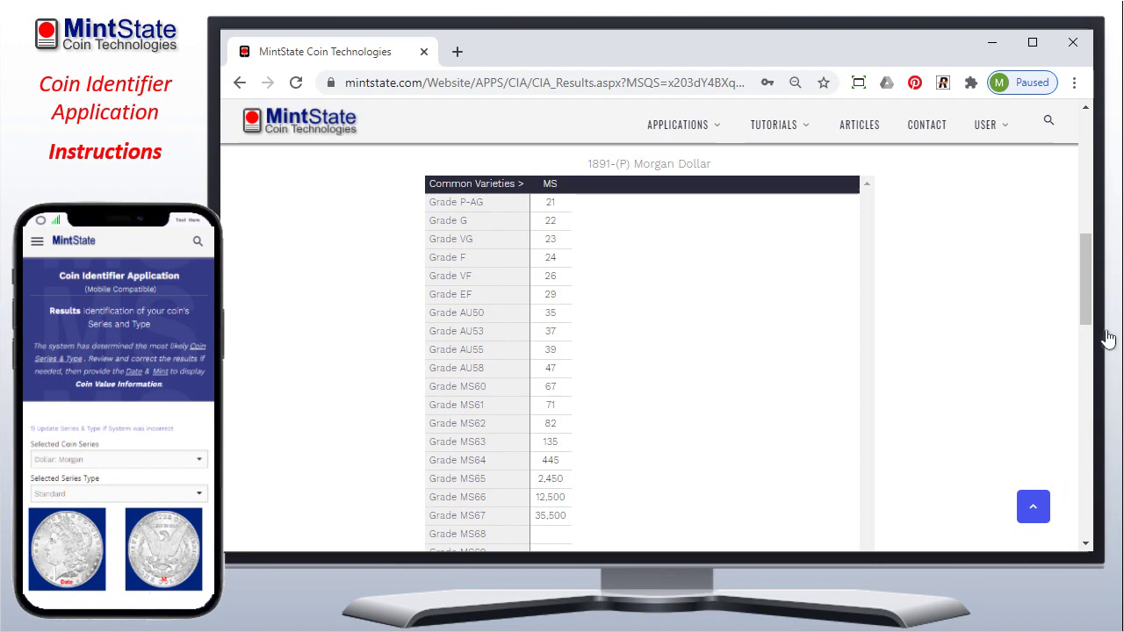
drag(1083, 291, 1079, 344)
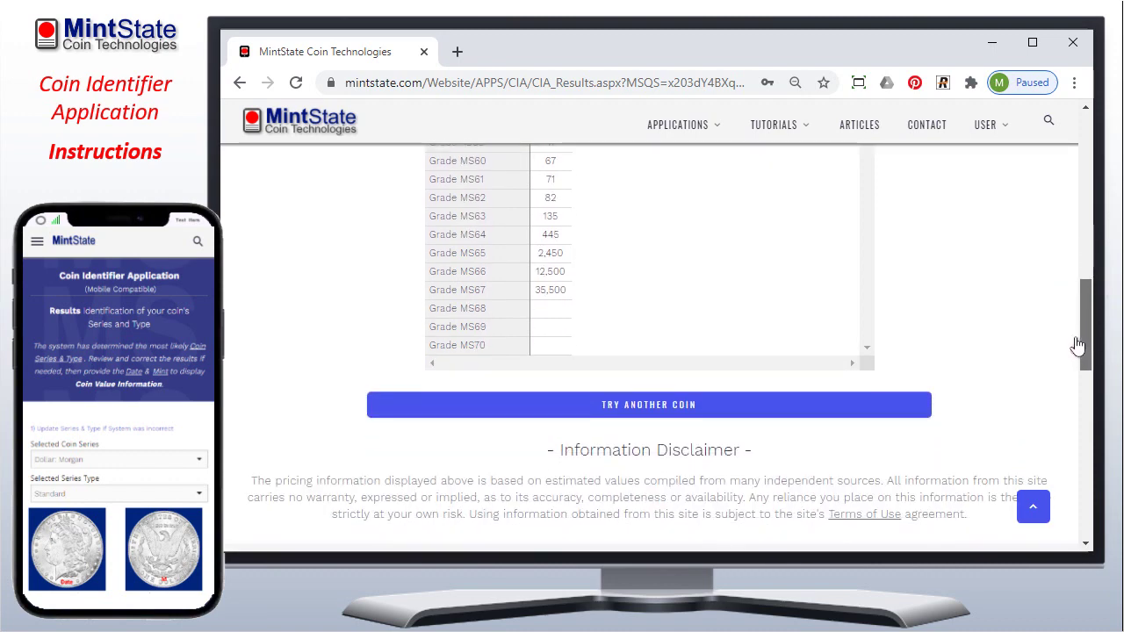
Start over with Try Another Coin to return to the Step 1 obverse upload page
click(629, 406)
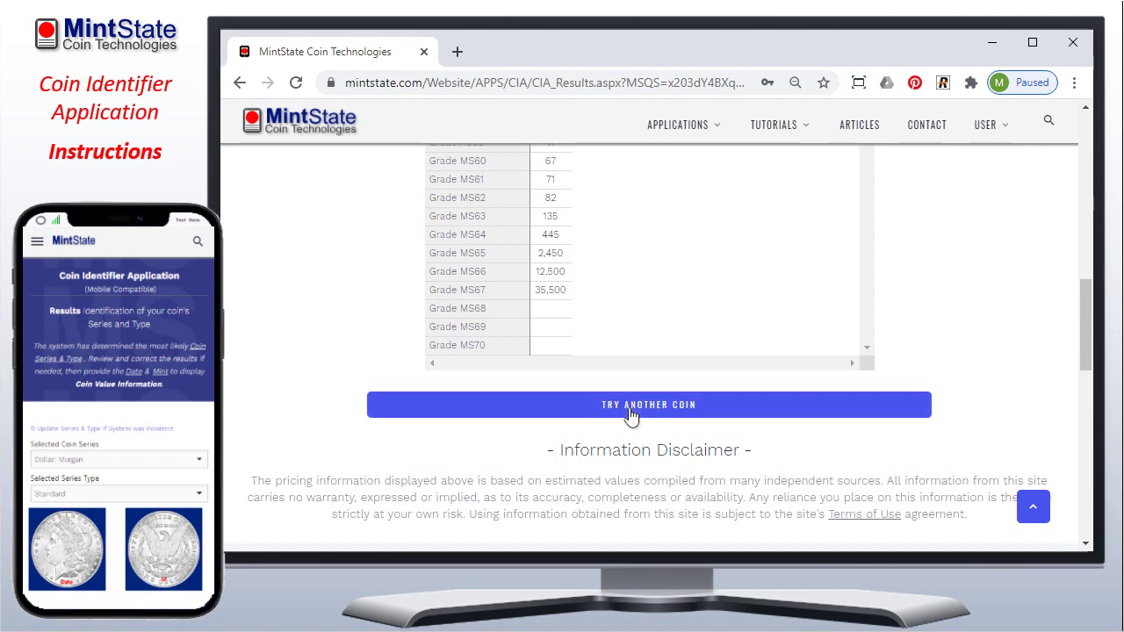